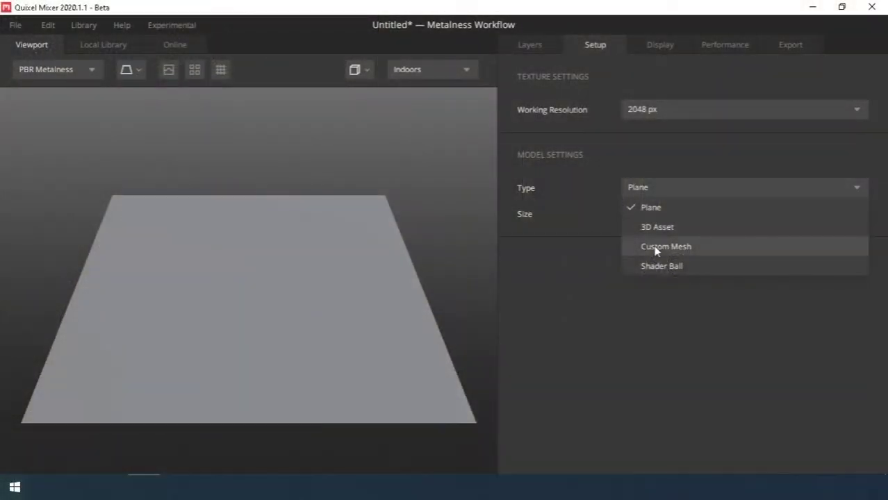
Set the Model Type to Custom Mesh.
{"action": "left_click", "coordinate": [656, 247]}
Load the gayka.obj nut and give its base layer a normal map at strength 0.308.
{"action": "double_click", "coordinate": [147, 115]}
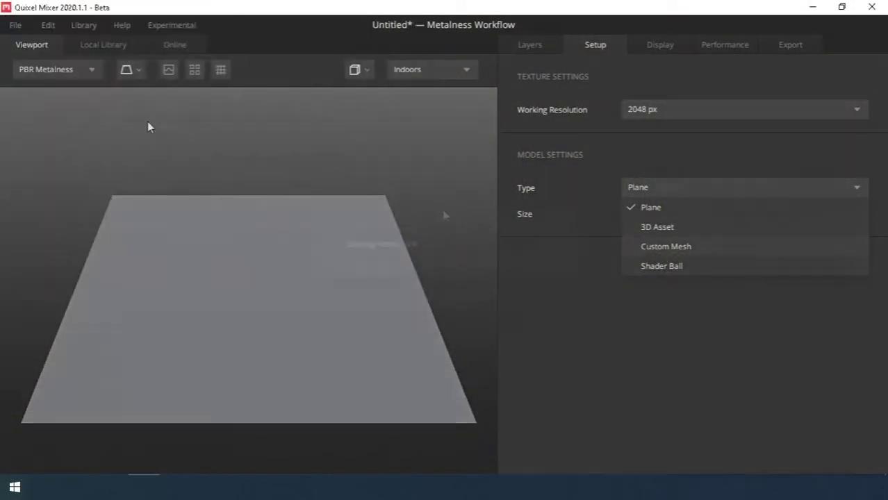
{"action": "left_click", "coordinate": [528, 45]}
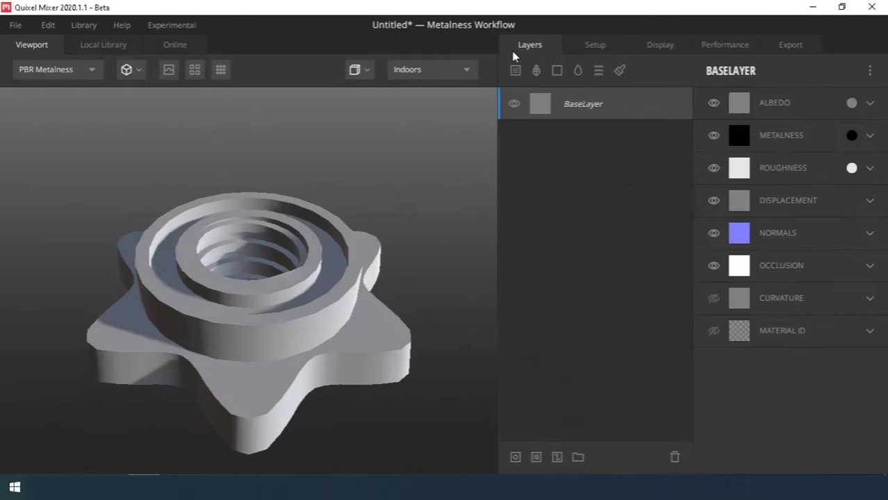
{"action": "left_click", "coordinate": [826, 238]}
{"action": "left_click", "coordinate": [723, 264]}
{"action": "double_click", "coordinate": [143, 147]}
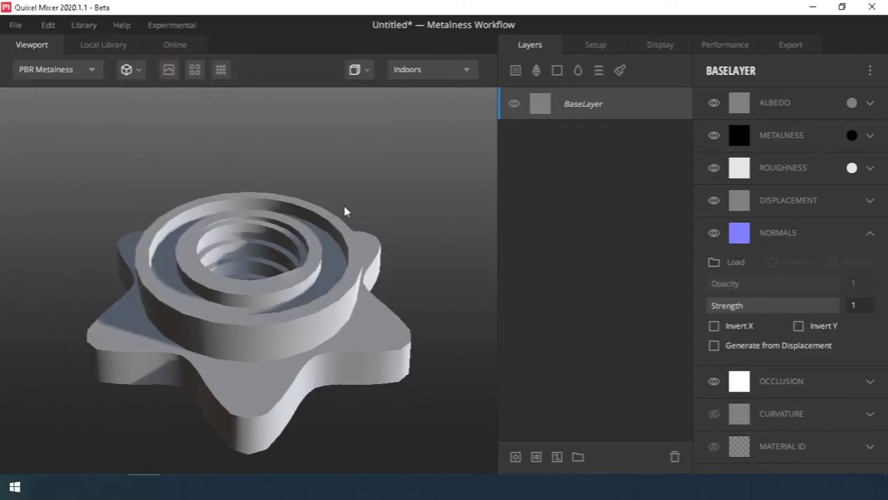
{"action": "left_click", "coordinate": [515, 69]}
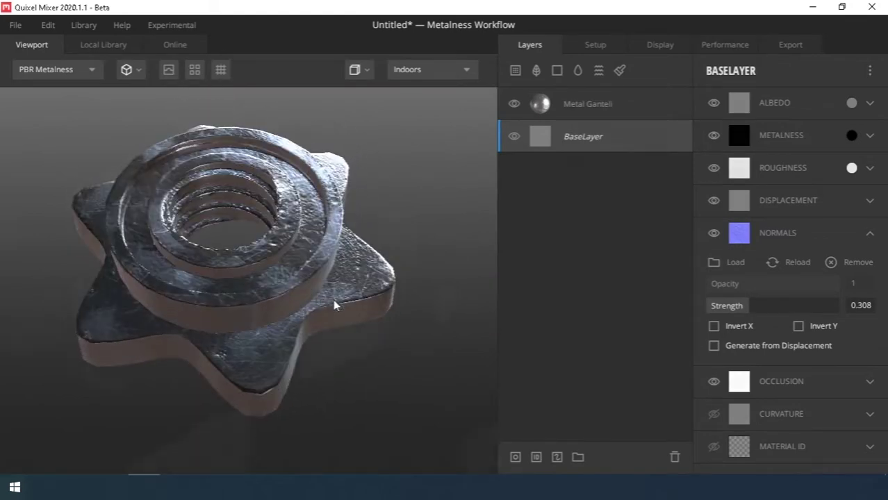
Shift the texture offset on the nut and view it from a low side angle.
{"action": "left_click_drag", "start_coordinate": [737, 352], "coordinate": [760, 353]}
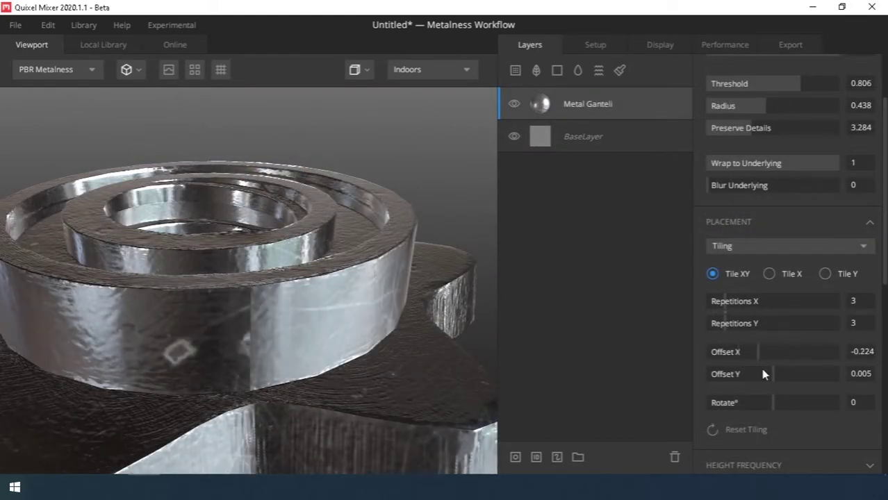
{"action": "left_click", "coordinate": [761, 373]}
{"action": "scroll", "coordinate": [323, 351], "scroll_direction": "down", "scroll_amount": 3}
{"action": "mouse_move", "coordinate": [323, 351]}
{"action": "left_mouse_down"}
{"action": "mouse_move", "coordinate": [369, 207]}
{"action": "mouse_move", "coordinate": [190, 268]}
{"action": "mouse_move", "coordinate": [263, 81]}
{"action": "mouse_move", "coordinate": [253, 143]}
{"action": "mouse_move", "coordinate": [197, 261]}
{"action": "mouse_move", "coordinate": [230, 191]}
{"action": "mouse_move", "coordinate": [224, 343]}
{"action": "mouse_move", "coordinate": [249, 239]}
{"action": "left_mouse_up"}
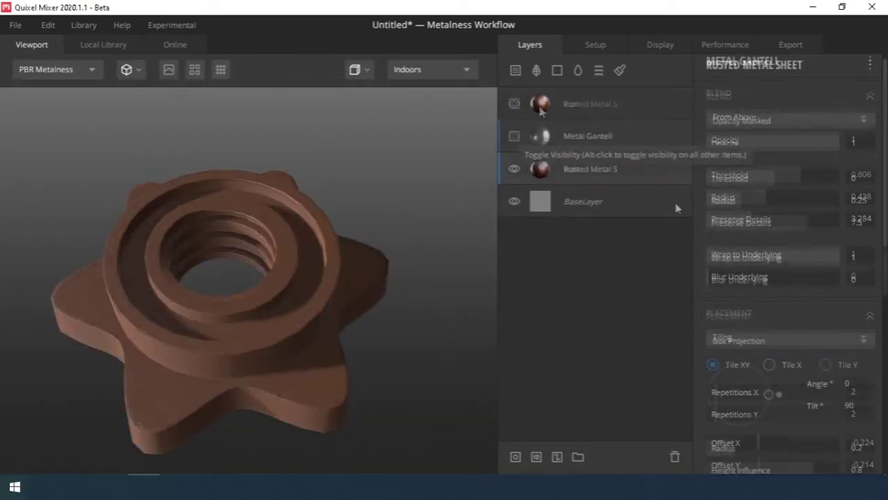
Set the rust layer's placement to Tiling and turn the Metal Ganteli layer back on.
{"action": "left_click", "coordinate": [729, 359]}
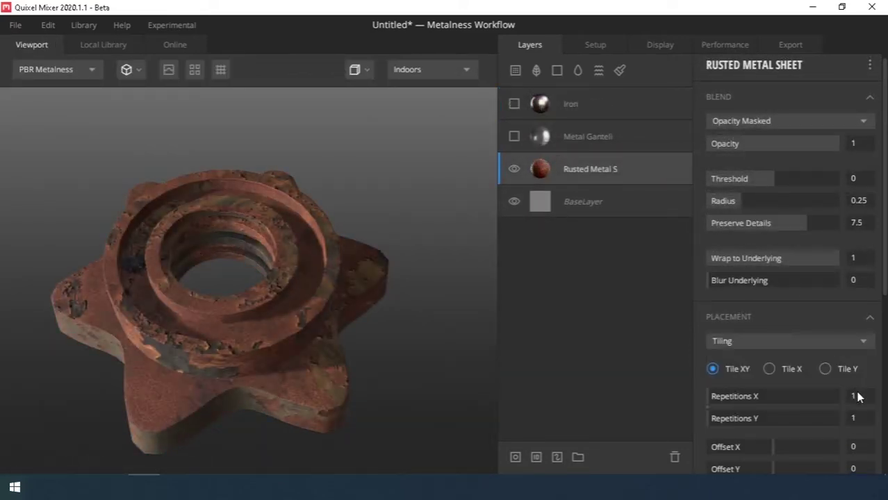
{"action": "left_click", "coordinate": [803, 316]}
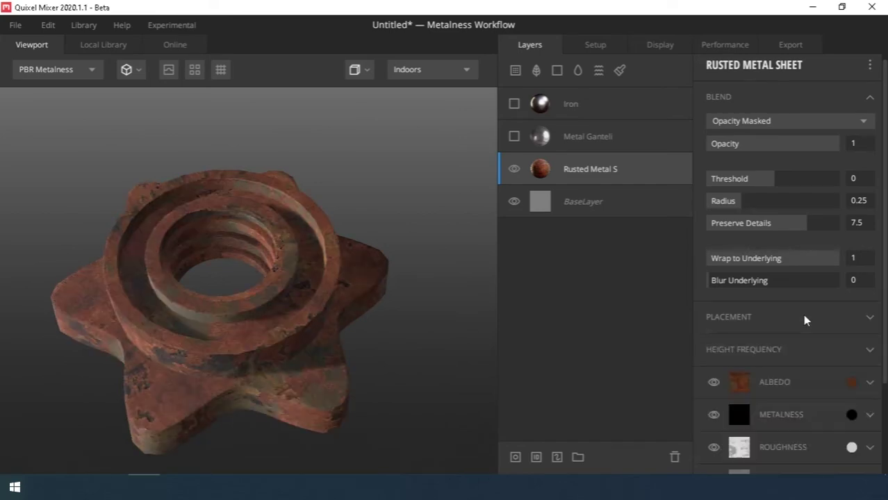
{"action": "left_click", "coordinate": [514, 137]}
{"action": "mouse_move", "coordinate": [294, 276]}
{"action": "left_mouse_down"}
{"action": "mouse_move", "coordinate": [241, 327]}
{"action": "mouse_move", "coordinate": [265, 185]}
{"action": "mouse_move", "coordinate": [257, 277]}
{"action": "mouse_move", "coordinate": [268, 334]}
{"action": "mouse_move", "coordinate": [297, 341]}
{"action": "left_mouse_up"}
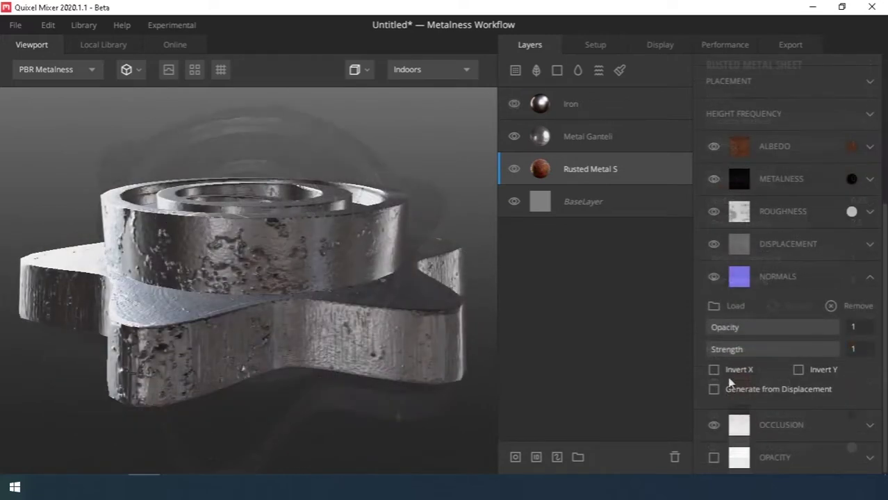
Invert the rust layer's normal map direction and delete the Iron layer.
{"action": "left_click", "coordinate": [726, 370]}
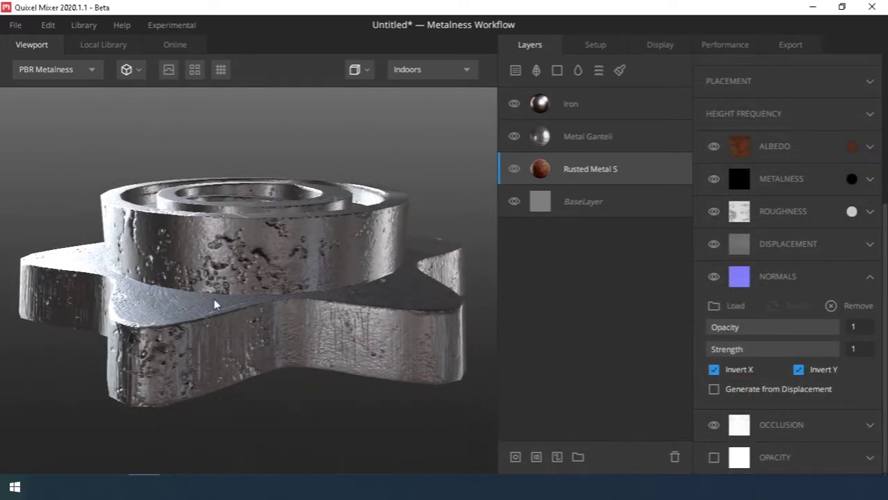
{"action": "scroll", "coordinate": [216, 304], "scroll_direction": "up", "scroll_amount": 5}
{"action": "scroll", "coordinate": [216, 304], "scroll_direction": "down", "scroll_amount": 5}
{"action": "mouse_move", "coordinate": [215, 304]}
{"action": "left_mouse_down"}
{"action": "mouse_move", "coordinate": [369, 359]}
{"action": "mouse_move", "coordinate": [154, 388]}
{"action": "left_mouse_up"}
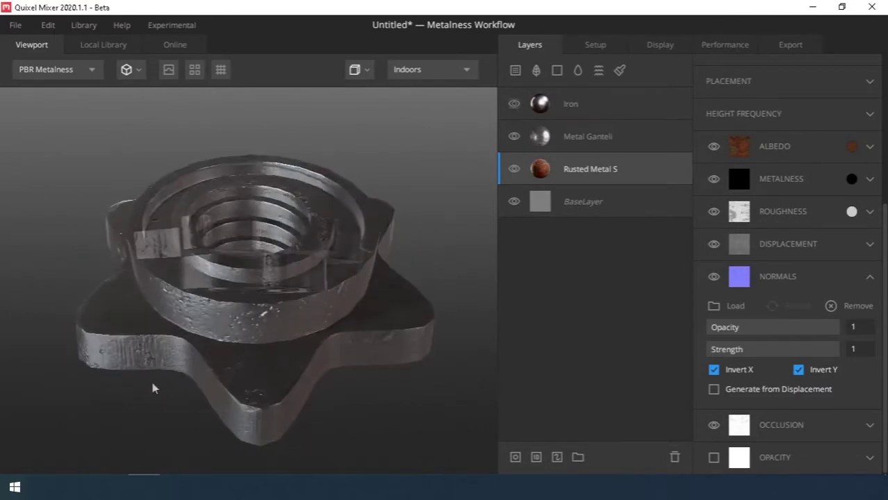
{"action": "right_click", "coordinate": [560, 103]}
{"action": "left_click", "coordinate": [596, 191]}
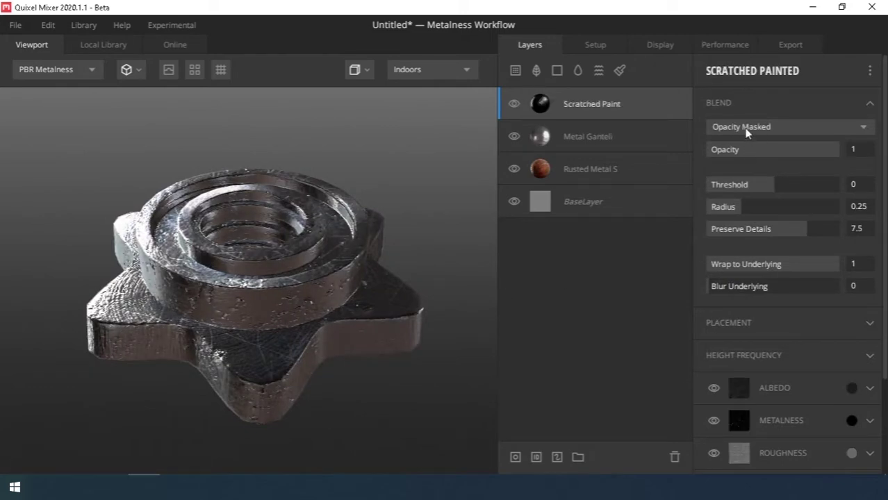
Raise the Scratched Paint layer's blend threshold to 0.279 and change its blend mode.
{"action": "scroll", "coordinate": [746, 129], "scroll_direction": "down", "scroll_amount": 1}
{"action": "scroll", "coordinate": [310, 332], "scroll_direction": "up", "scroll_amount": 2}
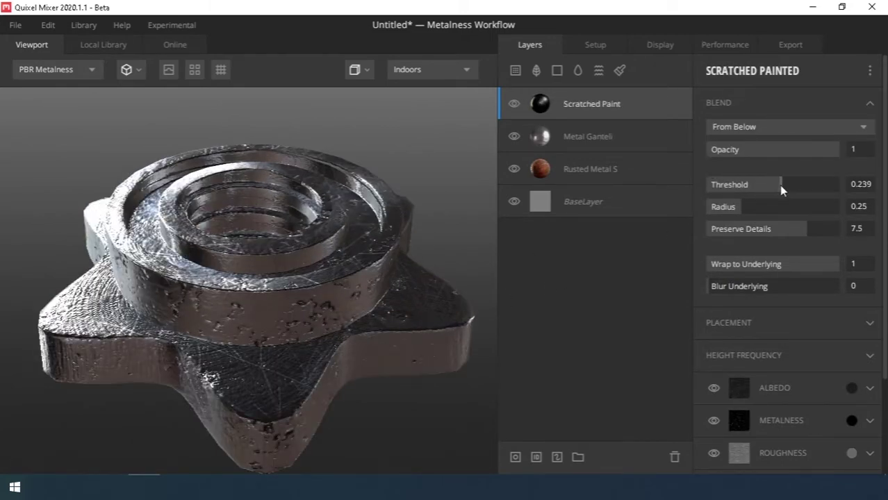
{"action": "left_click_drag", "start_coordinate": [780, 185], "coordinate": [758, 196]}
{"action": "left_click", "coordinate": [749, 145]}
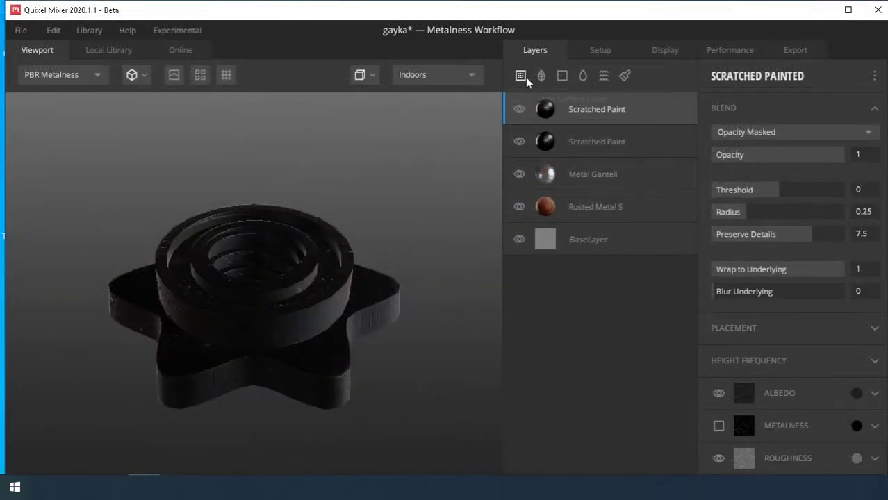
Add a mask with a Curvature component limited to Edges Only, tightening its levels.
{"action": "left_click", "coordinate": [515, 458]}
{"action": "left_click", "coordinate": [725, 76]}
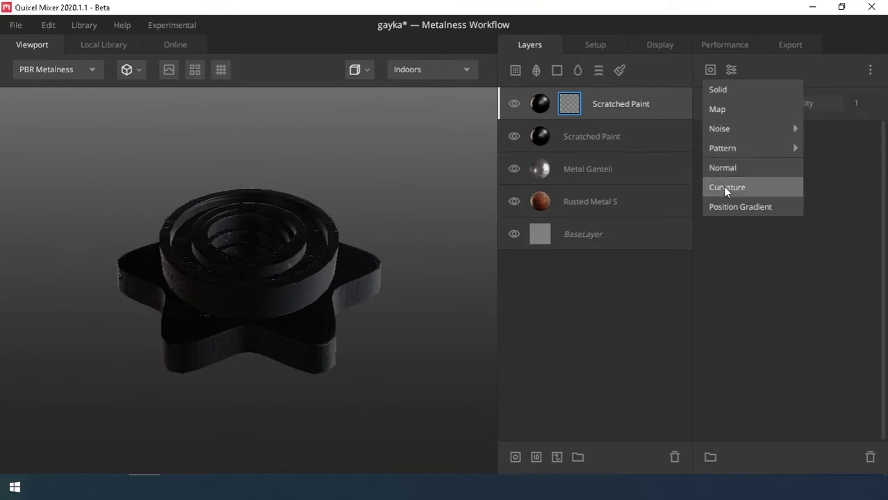
{"action": "left_click", "coordinate": [725, 188]}
{"action": "left_click_drag", "start_coordinate": [723, 257], "coordinate": [768, 261]}
{"action": "left_click", "coordinate": [749, 210]}
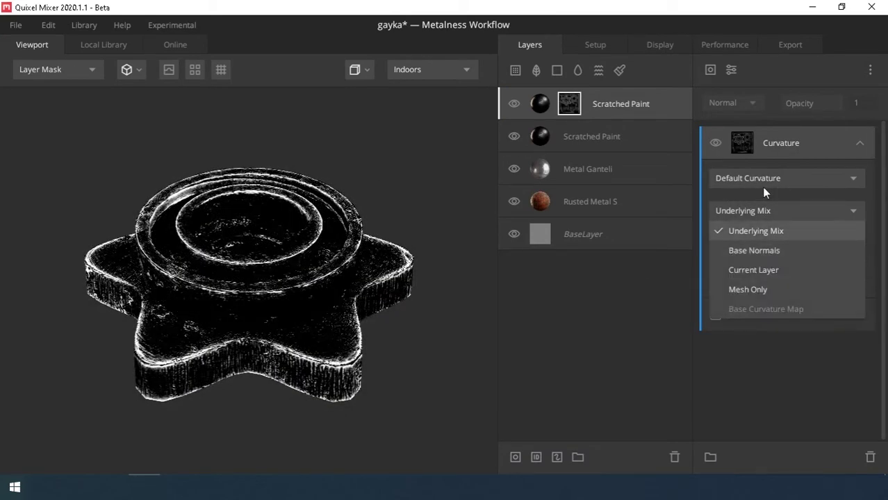
{"action": "left_click", "coordinate": [763, 182]}
{"action": "left_click", "coordinate": [752, 218]}
{"action": "mouse_move", "coordinate": [765, 257]}
{"action": "left_mouse_down"}
{"action": "mouse_move", "coordinate": [738, 267]}
{"action": "mouse_move", "coordinate": [753, 256]}
{"action": "mouse_move", "coordinate": [741, 258]}
{"action": "left_mouse_up"}
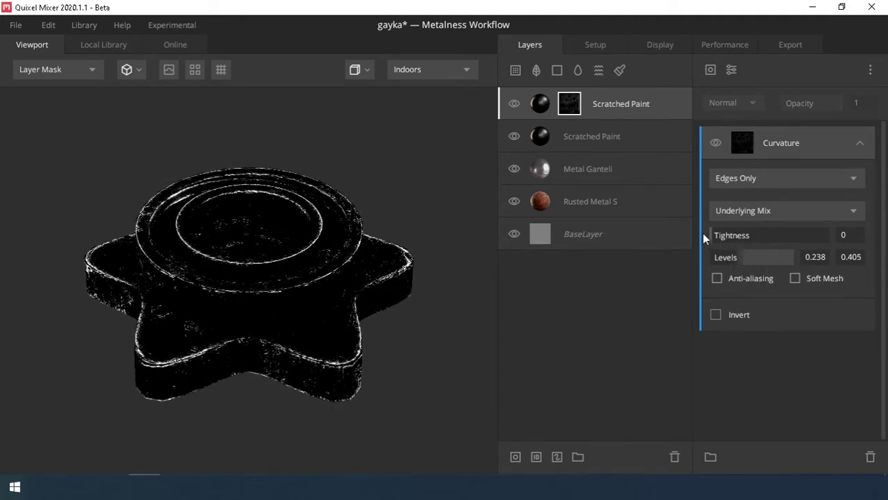
Add a Simplex Noise component with higher frequency and detail, blended with Divide.
{"action": "left_click", "coordinate": [711, 71]}
{"action": "left_click", "coordinate": [795, 130]}
{"action": "mouse_move", "coordinate": [764, 216]}
{"action": "left_mouse_down"}
{"action": "mouse_move", "coordinate": [769, 236]}
{"action": "mouse_move", "coordinate": [828, 237]}
{"action": "left_mouse_up"}
{"action": "mouse_move", "coordinate": [763, 260]}
{"action": "left_mouse_down"}
{"action": "mouse_move", "coordinate": [847, 263]}
{"action": "mouse_move", "coordinate": [830, 262]}
{"action": "left_mouse_up"}
{"action": "mouse_move", "coordinate": [744, 296]}
{"action": "left_mouse_down"}
{"action": "mouse_move", "coordinate": [776, 295]}
{"action": "mouse_move", "coordinate": [786, 340]}
{"action": "left_mouse_up"}
{"action": "left_click", "coordinate": [722, 104]}
{"action": "left_click", "coordinate": [733, 199]}
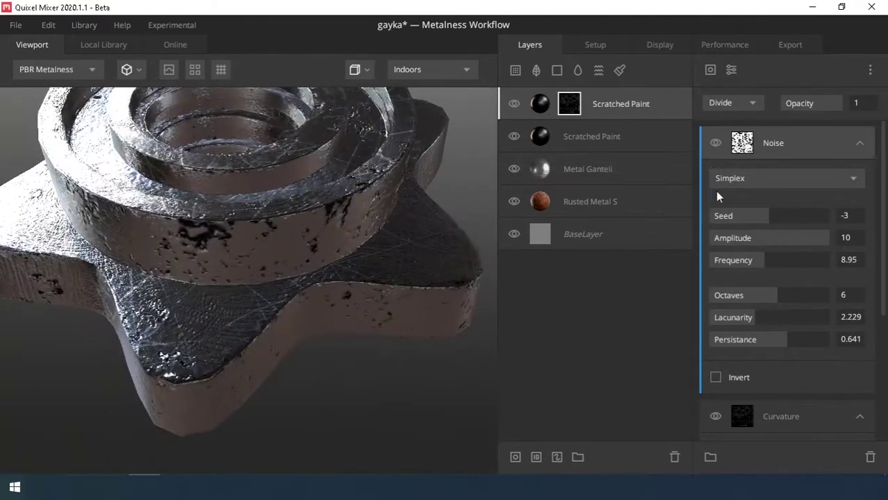
Base the curvature on Underlying Mix and lower its low level to 0.175.
{"action": "left_click", "coordinate": [764, 250]}
{"action": "left_click", "coordinate": [754, 288]}
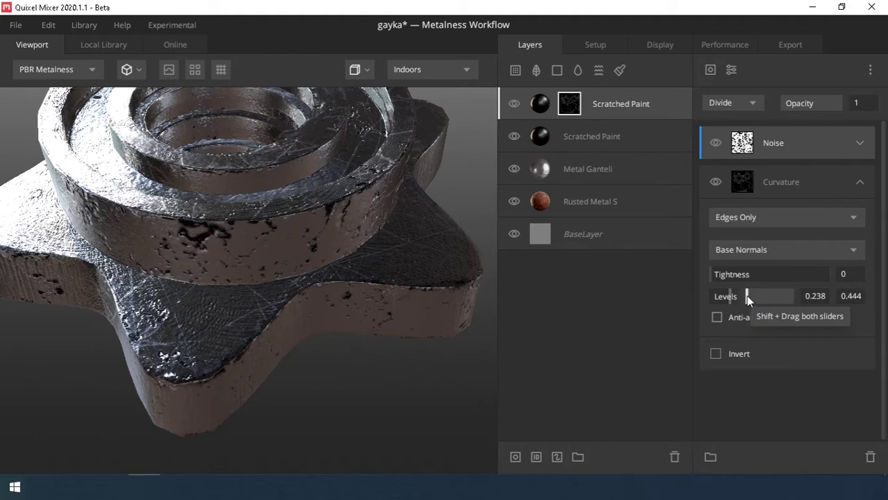
{"action": "left_click", "coordinate": [748, 250]}
{"action": "left_click", "coordinate": [743, 328]}
{"action": "left_click", "coordinate": [749, 252]}
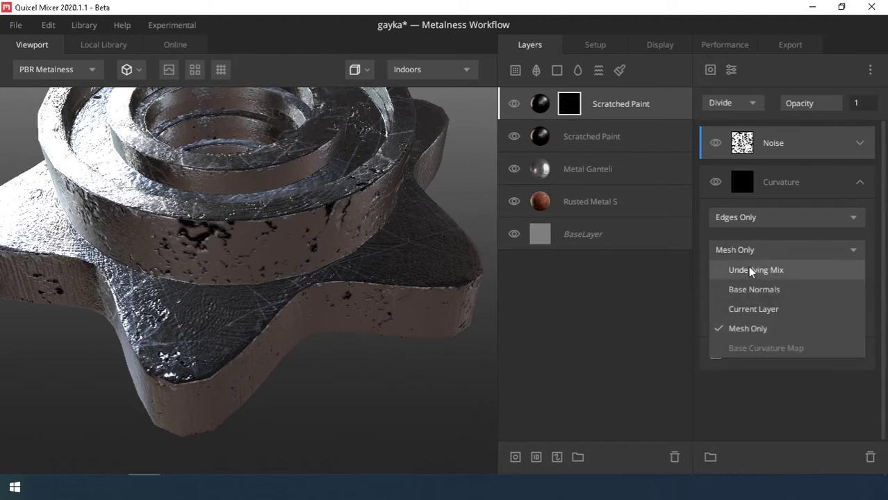
{"action": "left_click", "coordinate": [750, 271]}
{"action": "left_click_drag", "start_coordinate": [729, 297], "coordinate": [724, 297]}
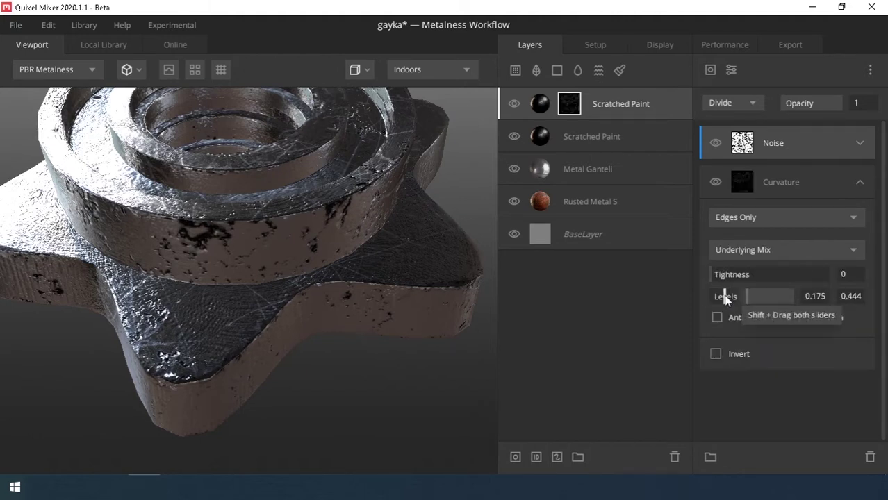
{"action": "mouse_move", "coordinate": [417, 250]}
{"action": "left_mouse_down"}
{"action": "mouse_move", "coordinate": [306, 256]}
{"action": "mouse_move", "coordinate": [351, 269]}
{"action": "mouse_move", "coordinate": [285, 324]}
{"action": "mouse_move", "coordinate": [212, 334]}
{"action": "mouse_move", "coordinate": [241, 295]}
{"action": "left_mouse_up"}
Preview the mask and set the noise frequency to 13.26 and seed to -47.
{"action": "left_click", "coordinate": [742, 182]}
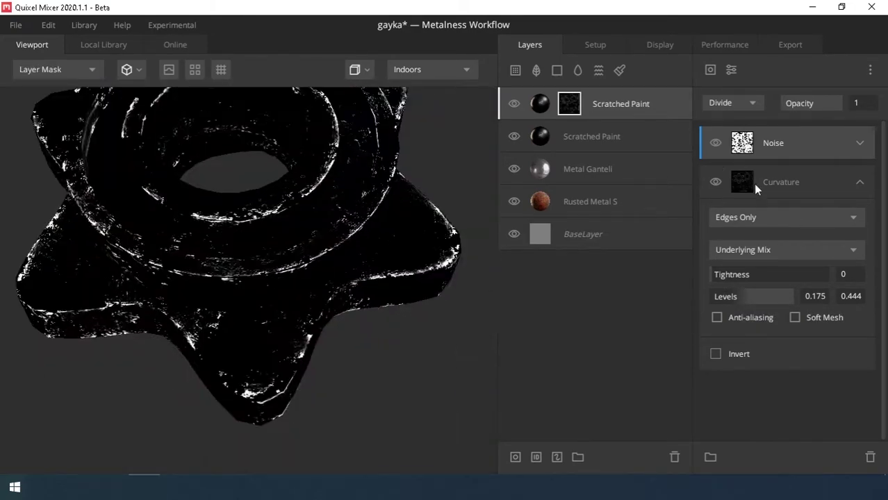
{"action": "left_click", "coordinate": [715, 144]}
{"action": "left_click", "coordinate": [791, 141]}
{"action": "left_click", "coordinate": [787, 260]}
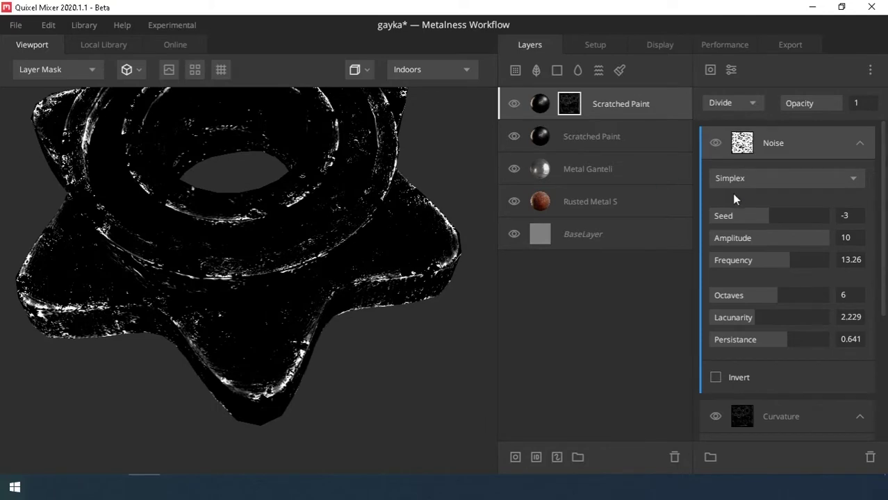
{"action": "left_click_drag", "start_coordinate": [745, 218], "coordinate": [742, 216]}
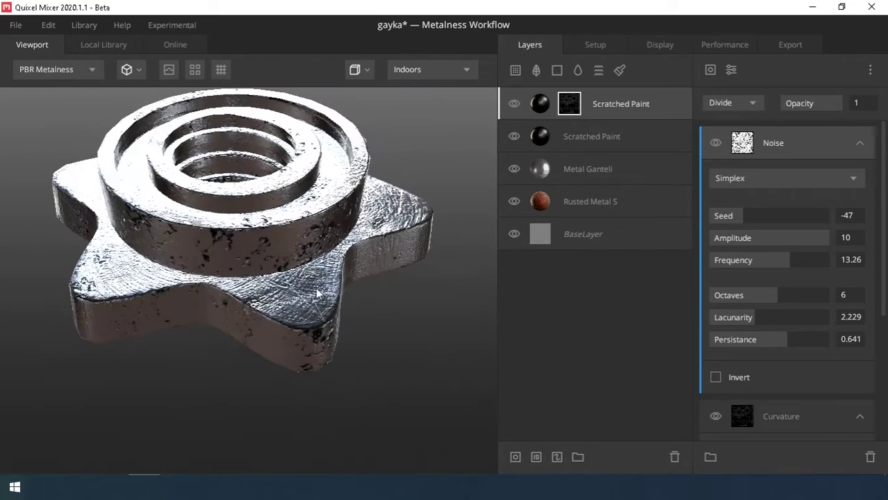
{"action": "right_click", "coordinate": [541, 104]}
Duplicate the Scratched Paint layer and set the copy's curvature to Cavities Only.
{"action": "left_click", "coordinate": [566, 172]}
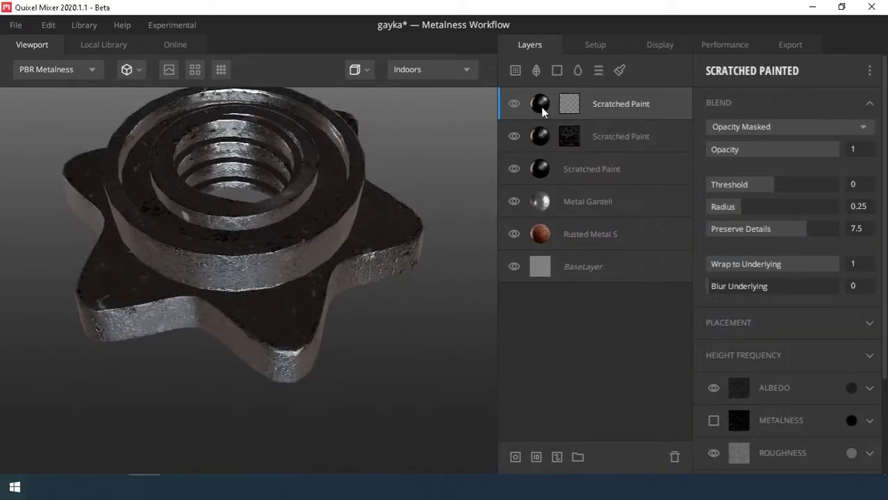
{"action": "left_click", "coordinate": [569, 109]}
{"action": "left_click", "coordinate": [761, 228]}
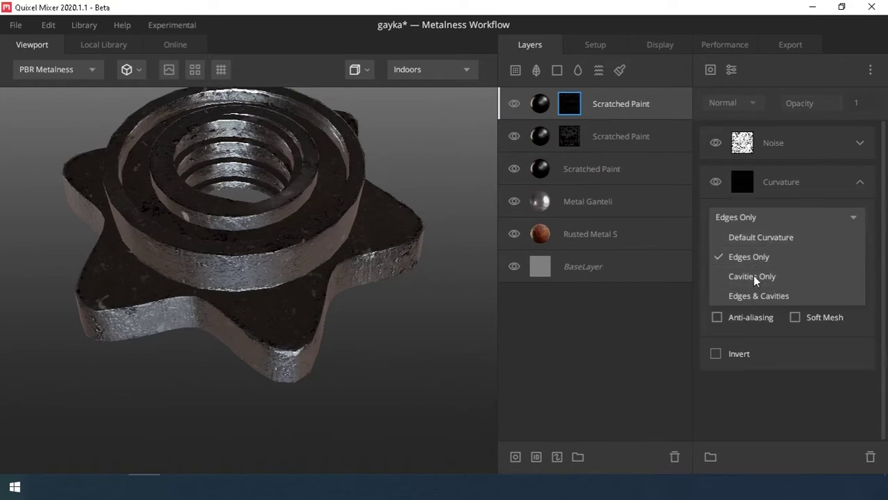
{"action": "left_click", "coordinate": [756, 276]}
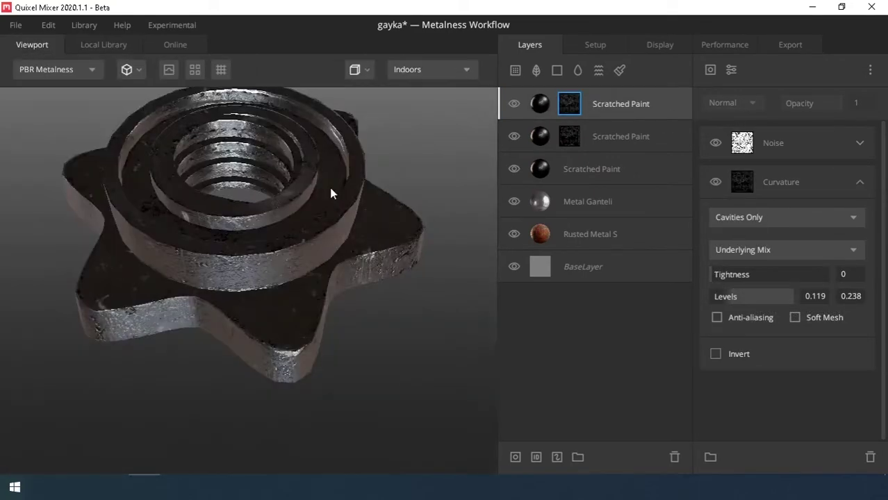
{"action": "left_click_drag", "start_coordinate": [330, 187], "coordinate": [309, 229]}
Set the copy's curvature levels to about 0.056–0.214, then add another material layer on top.
{"action": "scroll", "coordinate": [310, 229], "scroll_direction": "up", "scroll_amount": 5}
{"action": "left_click", "coordinate": [515, 102]}
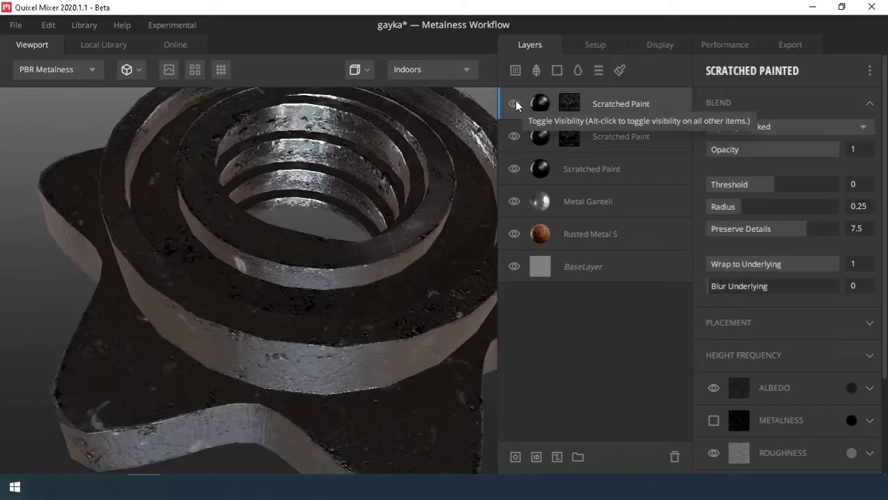
{"action": "left_click", "coordinate": [567, 105]}
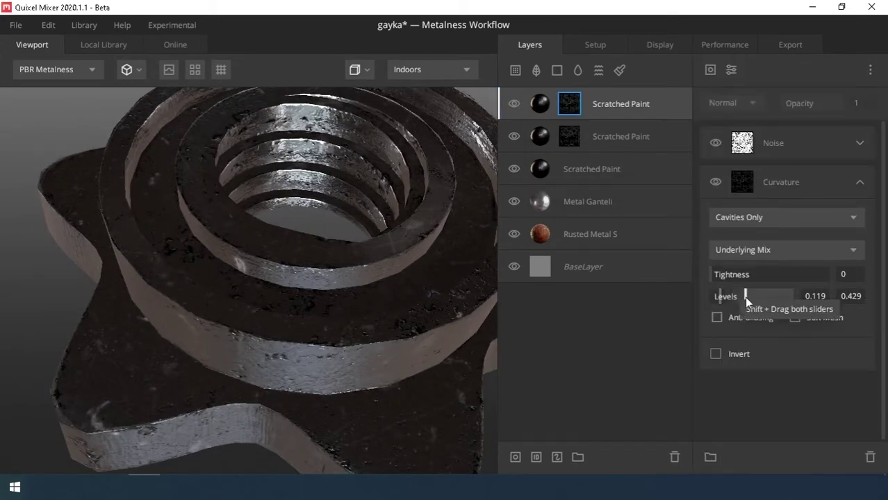
{"action": "left_click_drag", "start_coordinate": [744, 297], "coordinate": [717, 293], "text": "shift"}
{"action": "left_click", "coordinate": [513, 103]}
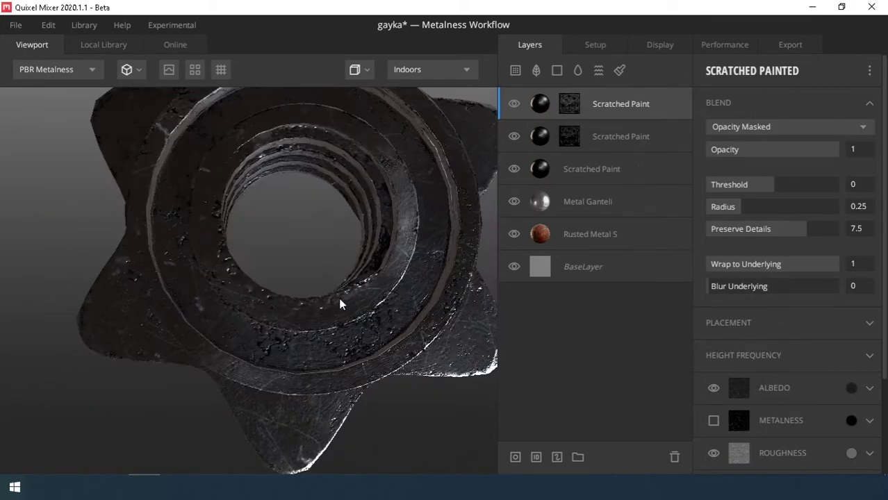
{"action": "scroll", "coordinate": [287, 284], "scroll_direction": "down", "scroll_amount": 5}
{"action": "left_click", "coordinate": [103, 44]}
{"action": "left_click", "coordinate": [415, 208]}
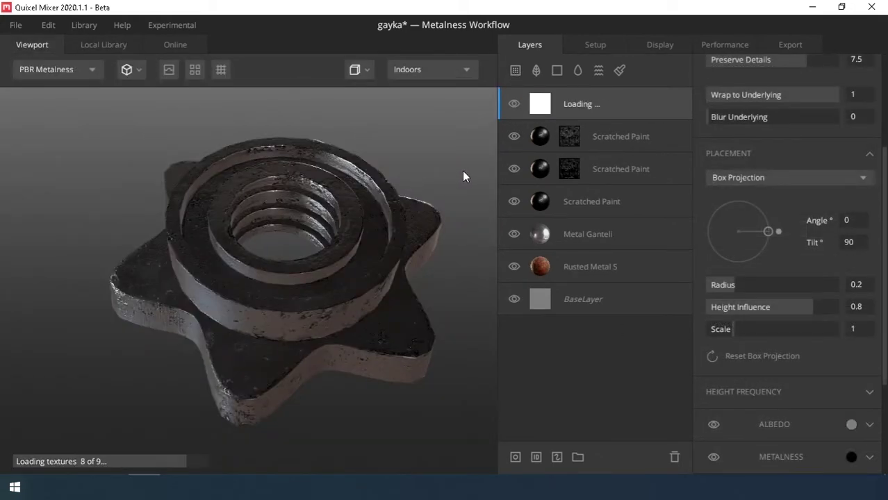
Switch the new rust layer's placement to Tiling and choose its blend mode.
{"action": "scroll", "coordinate": [701, 127], "scroll_direction": "up", "scroll_amount": 3}
{"action": "left_click", "coordinate": [737, 269]}
{"action": "left_click", "coordinate": [741, 284]}
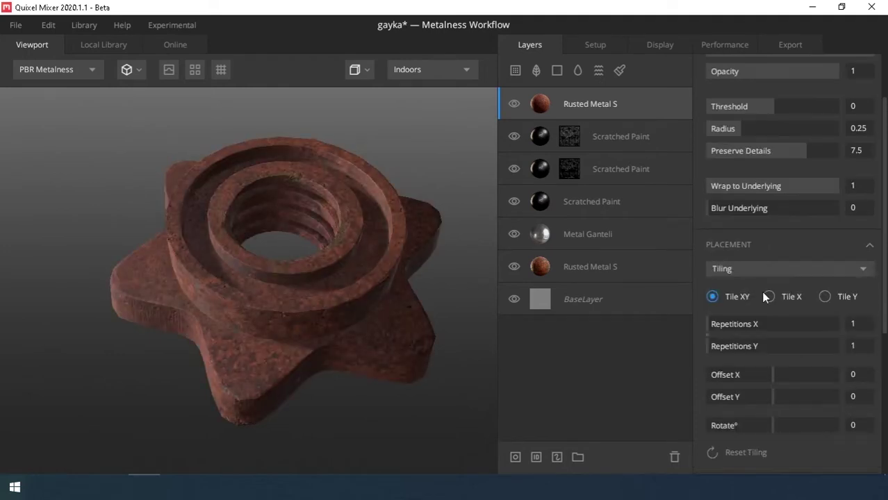
{"action": "scroll", "coordinate": [792, 235], "scroll_direction": "up", "scroll_amount": 3}
{"action": "left_click", "coordinate": [744, 128]}
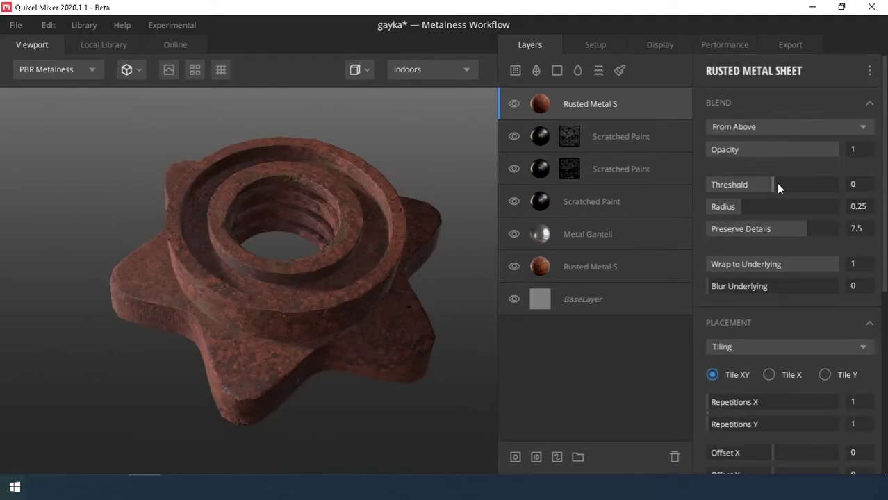
Add a mask to the rust layer with a Curvature component narrowed to edges.
{"action": "left_click", "coordinate": [515, 457]}
{"action": "left_click", "coordinate": [711, 71]}
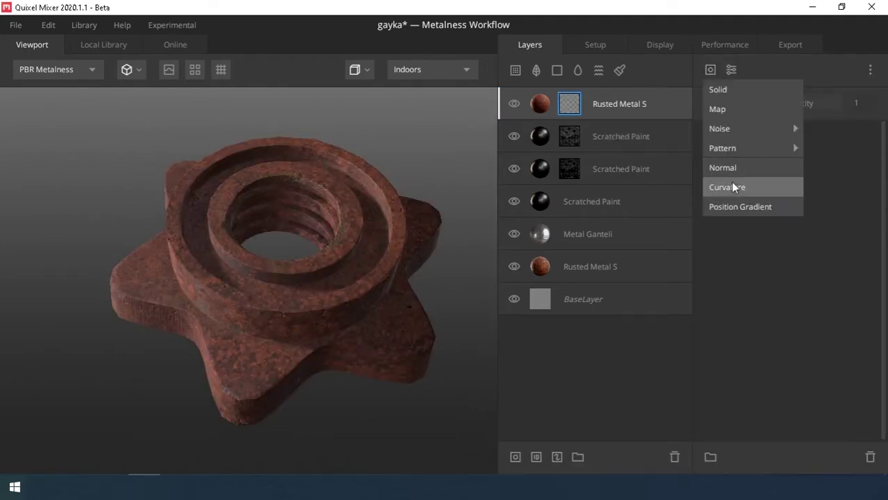
{"action": "left_click", "coordinate": [731, 184]}
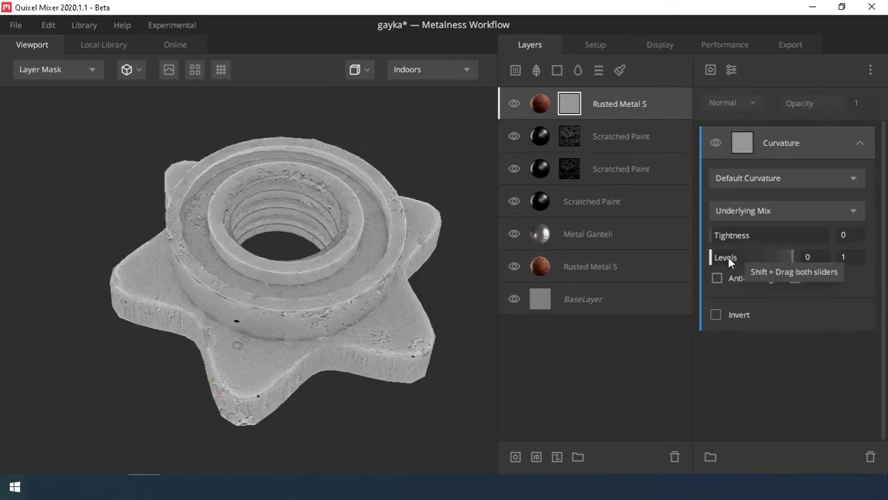
{"action": "left_click_drag", "start_coordinate": [727, 257], "coordinate": [738, 258]}
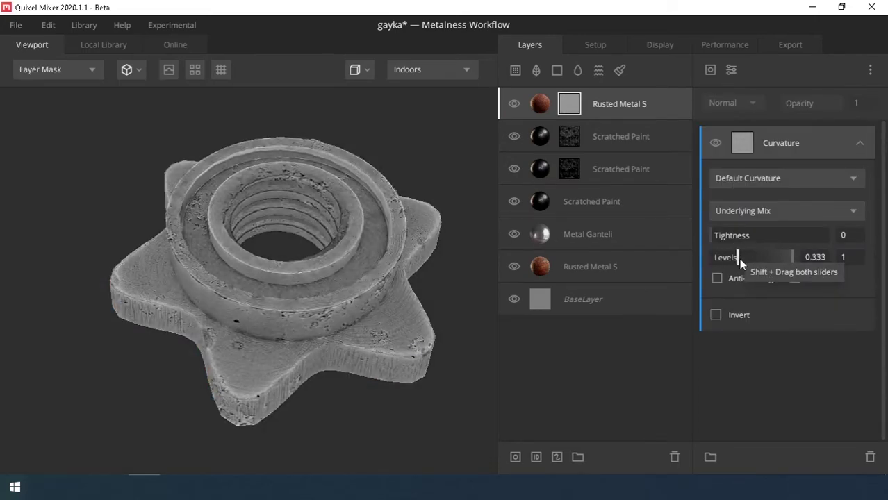
Add a Perlin Noise component with higher amplitude and frequency, blended by Divide.
{"action": "left_click", "coordinate": [710, 69]}
{"action": "mouse_move", "coordinate": [719, 128]}
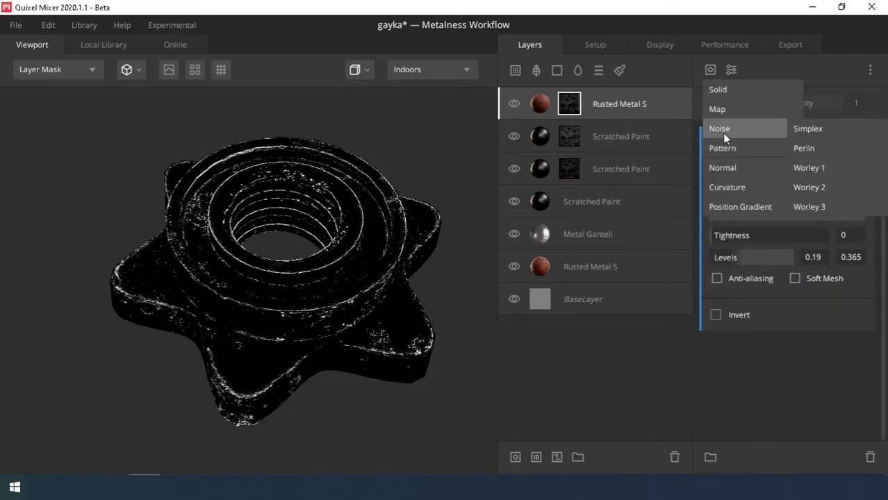
{"action": "left_click", "coordinate": [810, 152]}
{"action": "left_click_drag", "start_coordinate": [737, 237], "coordinate": [829, 237]}
{"action": "left_click_drag", "start_coordinate": [751, 260], "coordinate": [832, 263]}
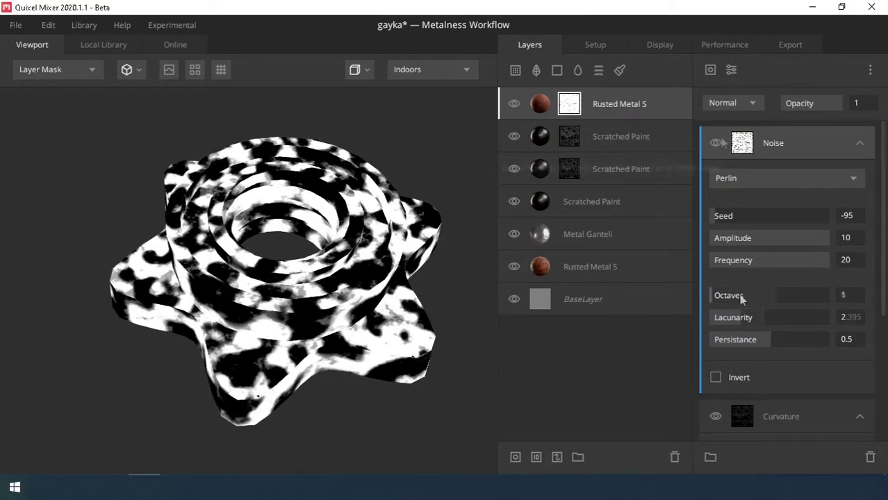
{"action": "left_click", "coordinate": [733, 102]}
{"action": "left_click", "coordinate": [731, 199]}
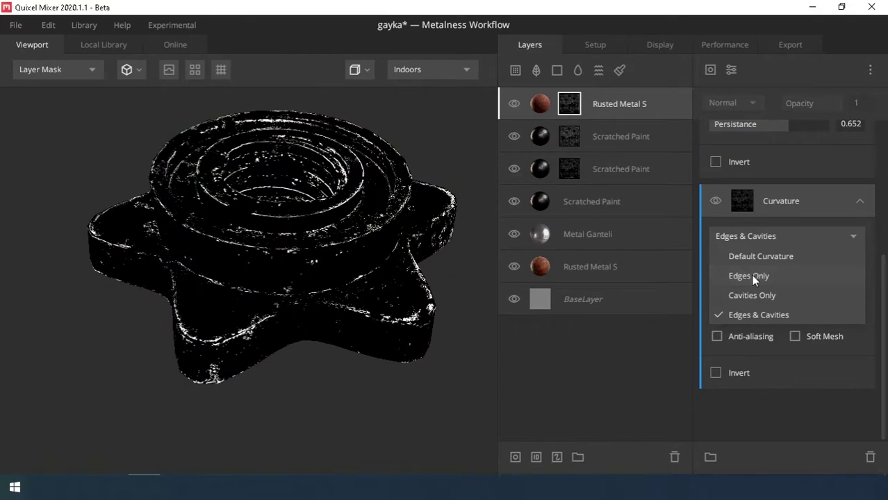
Set the rust curvature to Edges Only with wider levels, and tile Metal Ganteli 4×4.
{"action": "left_click", "coordinate": [752, 276]}
{"action": "left_click", "coordinate": [750, 237]}
{"action": "left_click", "coordinate": [751, 295]}
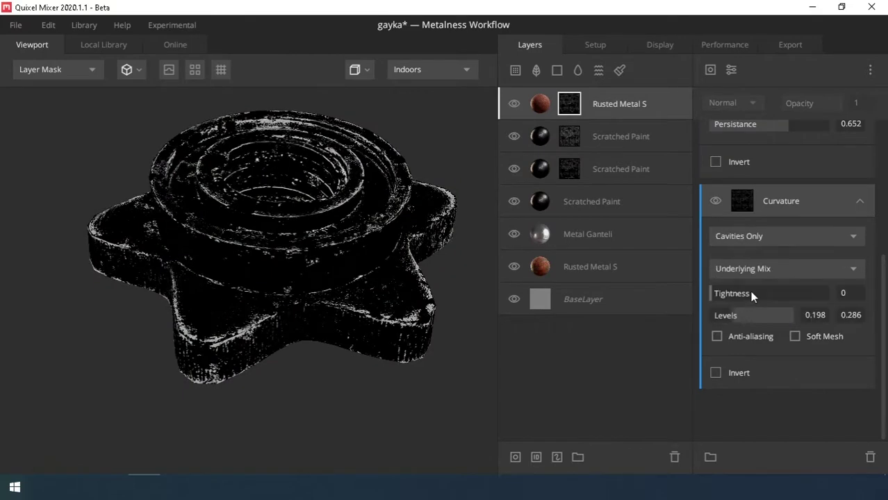
{"action": "scroll", "coordinate": [752, 174], "scroll_direction": "up", "scroll_amount": 3}
{"action": "scroll", "coordinate": [764, 209], "scroll_direction": "up", "scroll_amount": 2}
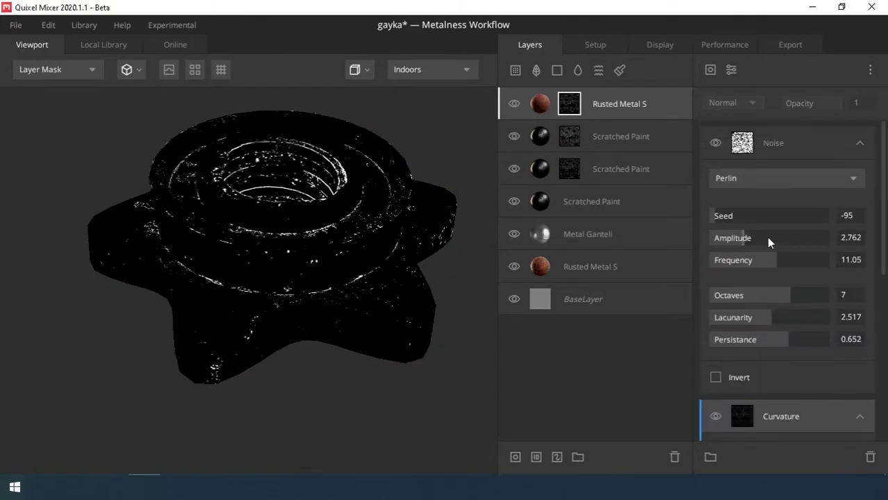
{"action": "scroll", "coordinate": [779, 296], "scroll_direction": "down", "scroll_amount": 5}
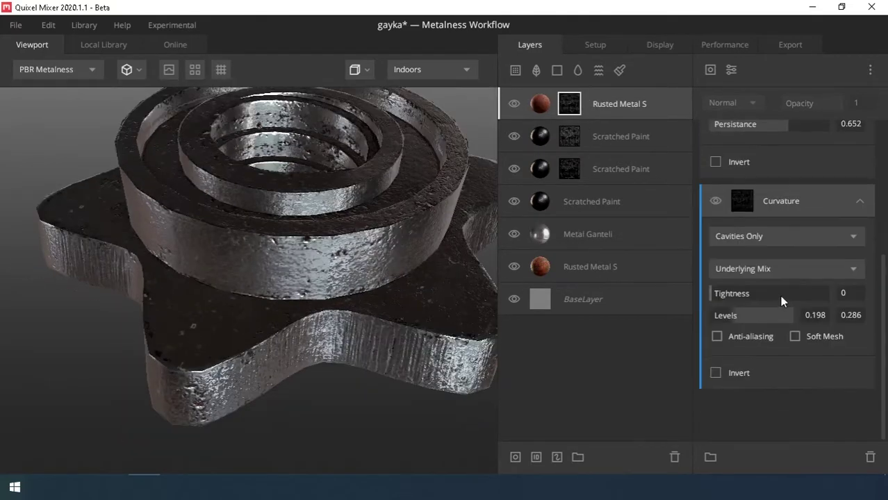
{"action": "left_click", "coordinate": [755, 236]}
{"action": "left_click", "coordinate": [748, 276]}
{"action": "left_click_drag", "start_coordinate": [208, 293], "coordinate": [373, 315]}
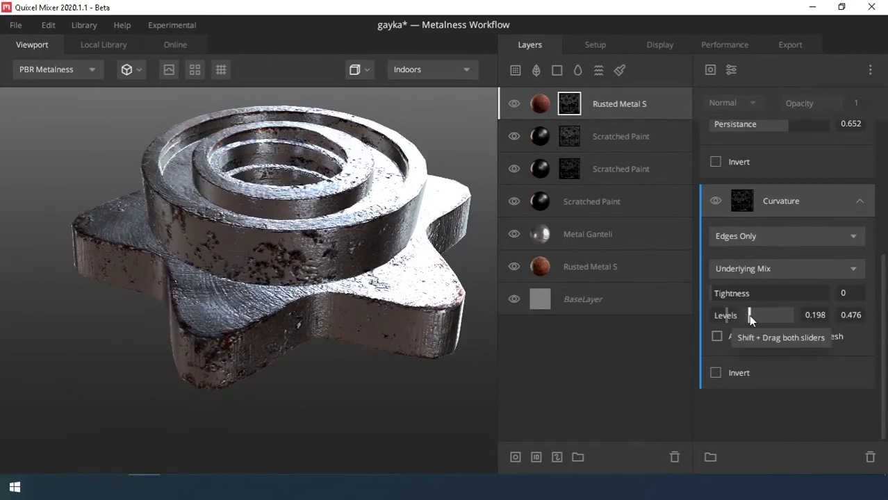
{"action": "mouse_move", "coordinate": [292, 327]}
{"action": "left_mouse_down"}
{"action": "mouse_move", "coordinate": [307, 353]}
{"action": "mouse_move", "coordinate": [244, 228]}
{"action": "mouse_move", "coordinate": [370, 268]}
{"action": "mouse_move", "coordinate": [480, 208]}
{"action": "left_mouse_up"}
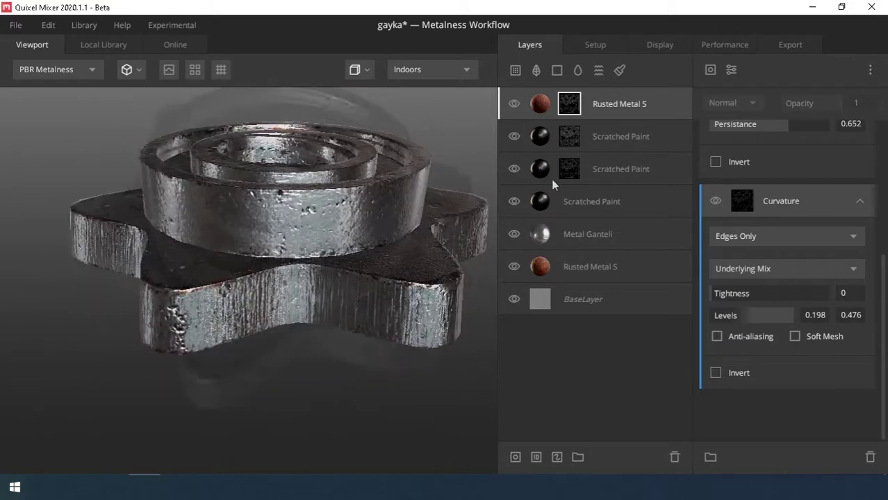
{"action": "left_click", "coordinate": [540, 236]}
{"action": "key", "text": "Return"}
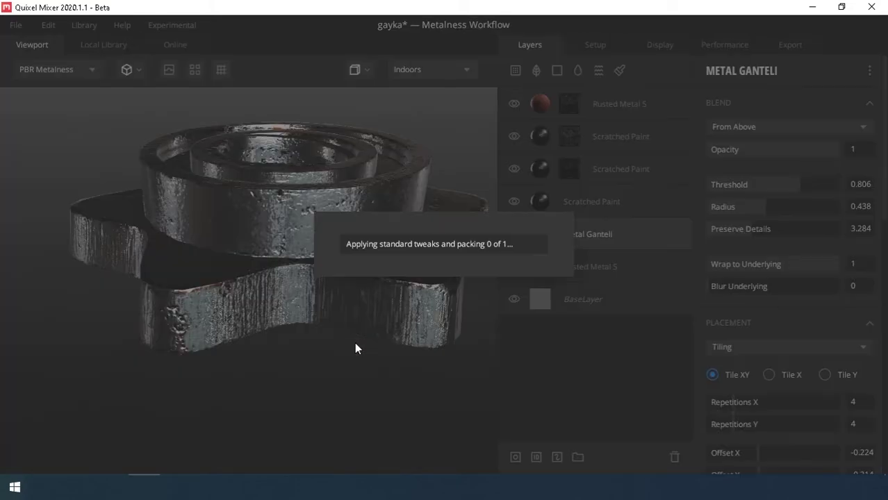
Lower the bottom Rusted Metal S displacement opacity to 0.438, then pick Rusted Metal Sheet for the girya plate.
{"action": "left_click_drag", "start_coordinate": [354, 342], "coordinate": [355, 271]}
{"action": "left_click_drag", "start_coordinate": [590, 267], "coordinate": [571, 285]}
{"action": "scroll", "coordinate": [735, 364], "scroll_direction": "down", "scroll_amount": 6}
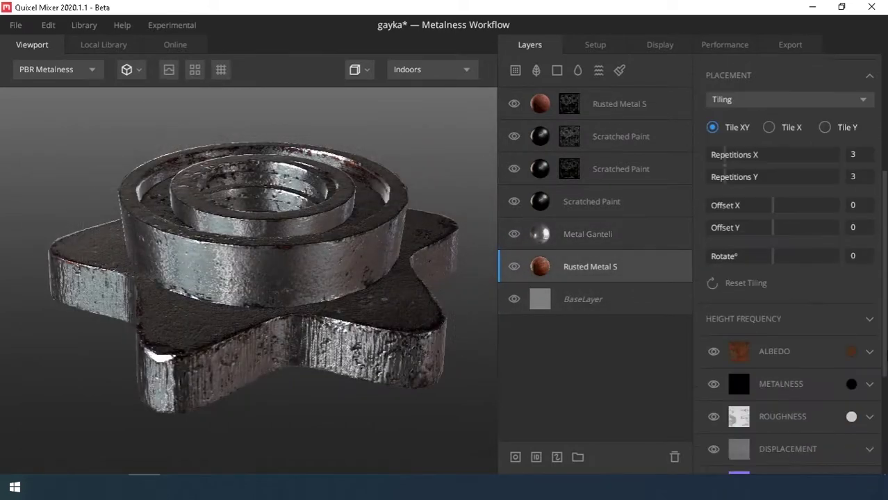
{"action": "scroll", "coordinate": [735, 364], "scroll_direction": "down", "scroll_amount": 2}
{"action": "left_click", "coordinate": [781, 391]}
{"action": "scroll", "coordinate": [781, 394], "scroll_direction": "down", "scroll_amount": 2}
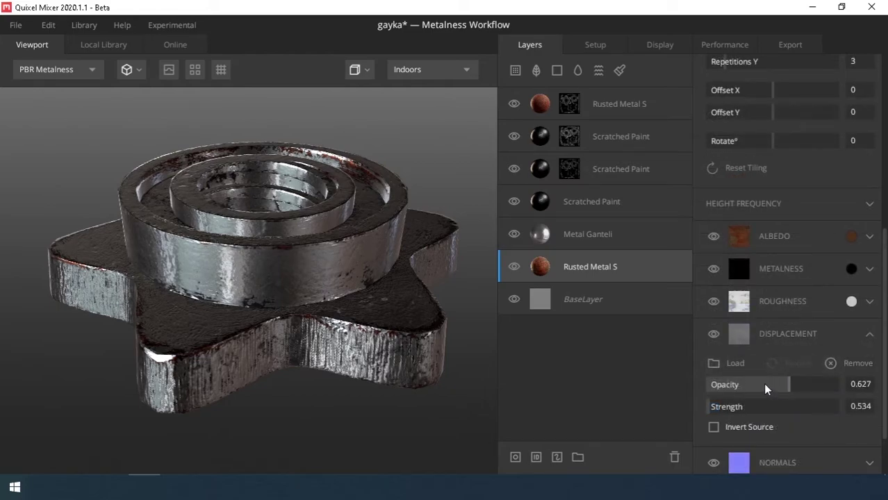
{"action": "mouse_move", "coordinate": [361, 292]}
{"action": "left_mouse_down"}
{"action": "mouse_move", "coordinate": [324, 268]}
{"action": "mouse_move", "coordinate": [289, 341]}
{"action": "mouse_move", "coordinate": [306, 320]}
{"action": "mouse_move", "coordinate": [2, 192]}
{"action": "mouse_move", "coordinate": [144, 208]}
{"action": "mouse_move", "coordinate": [165, 202]}
{"action": "mouse_move", "coordinate": [222, 384]}
{"action": "mouse_move", "coordinate": [248, 361]}
{"action": "mouse_move", "coordinate": [248, 341]}
{"action": "mouse_move", "coordinate": [217, 378]}
{"action": "mouse_move", "coordinate": [445, 294]}
{"action": "mouse_move", "coordinate": [317, 423]}
{"action": "mouse_move", "coordinate": [358, 221]}
{"action": "mouse_move", "coordinate": [114, 202]}
{"action": "mouse_move", "coordinate": [285, 224]}
{"action": "mouse_move", "coordinate": [243, 208]}
{"action": "mouse_move", "coordinate": [366, 223]}
{"action": "mouse_move", "coordinate": [178, 224]}
{"action": "mouse_move", "coordinate": [353, 214]}
{"action": "left_mouse_up"}
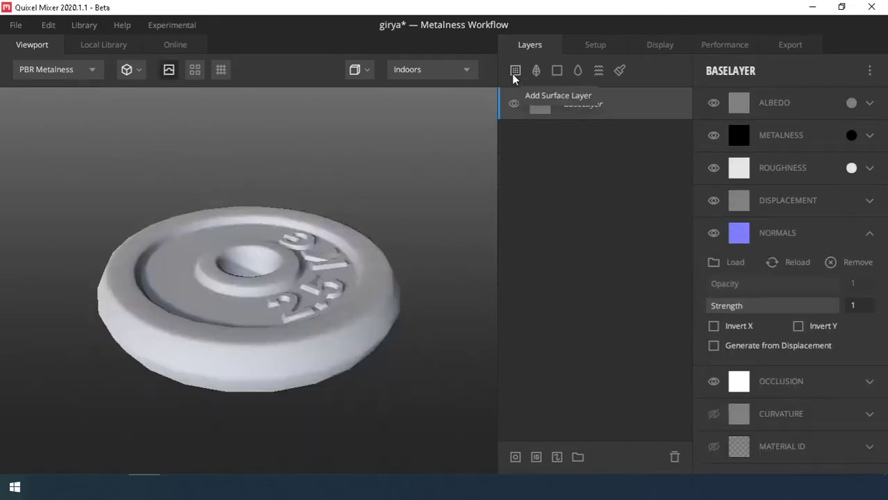
{"action": "left_click", "coordinate": [515, 70]}
{"action": "scroll", "coordinate": [341, 281], "scroll_direction": "down", "scroll_amount": 5}
Add two Rusted Metal Sheet layers to the girya plate.
{"action": "left_click", "coordinate": [232, 258]}
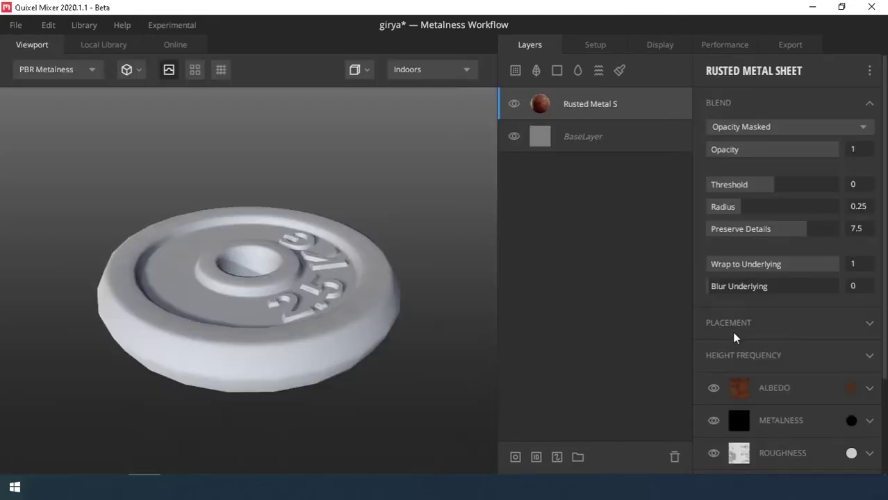
{"action": "left_click", "coordinate": [868, 324]}
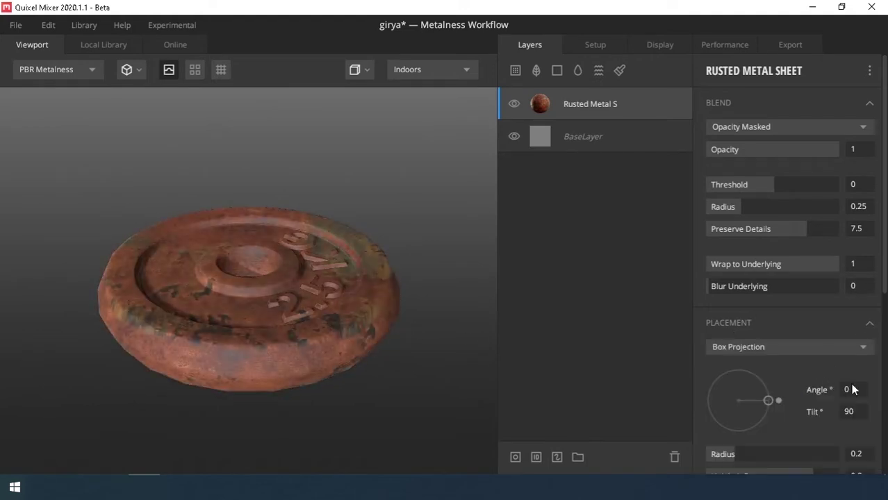
{"action": "scroll", "coordinate": [855, 409], "scroll_direction": "down", "scroll_amount": 2}
{"action": "left_click", "coordinate": [725, 421]}
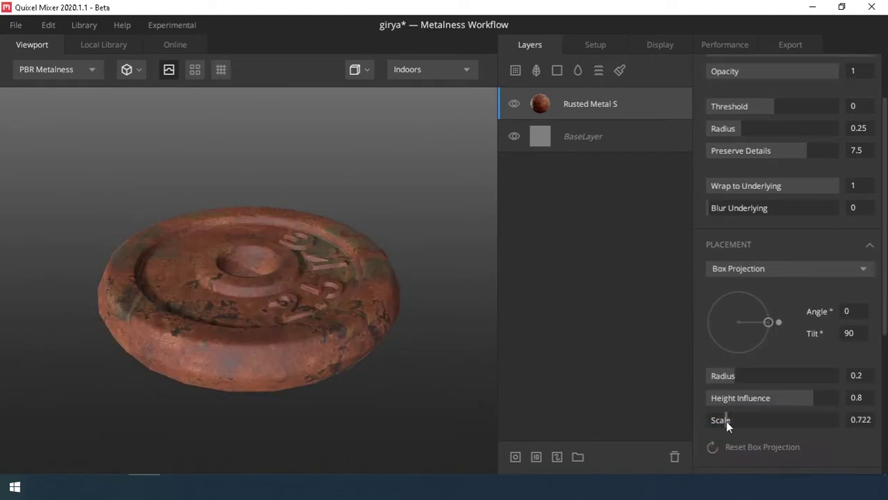
{"action": "left_click", "coordinate": [395, 252]}
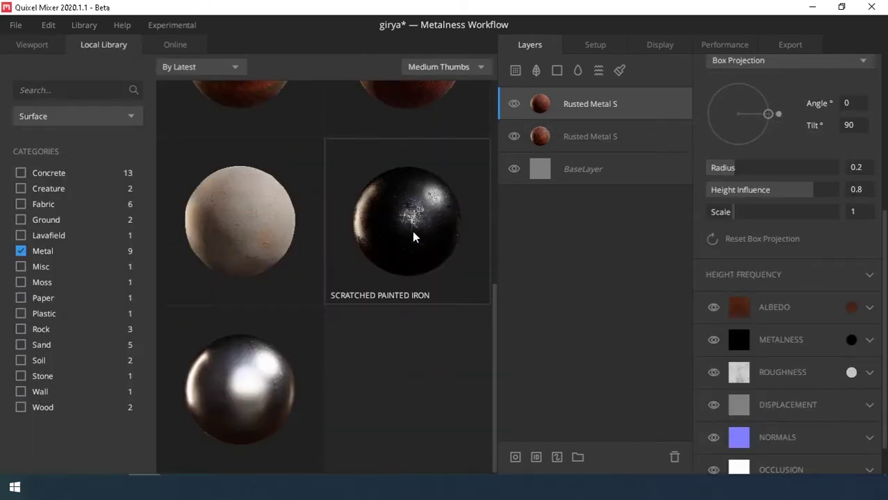
Add a Scratched Paint layer at box-projection scale 3.259 with an empty mask.
{"action": "left_click", "coordinate": [414, 231]}
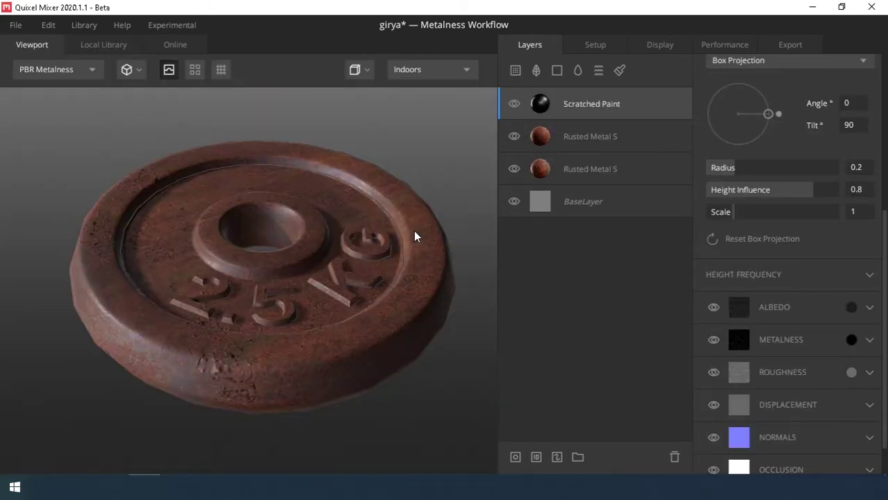
{"action": "scroll", "coordinate": [274, 282], "scroll_direction": "up", "scroll_amount": 3}
{"action": "left_click", "coordinate": [761, 264]}
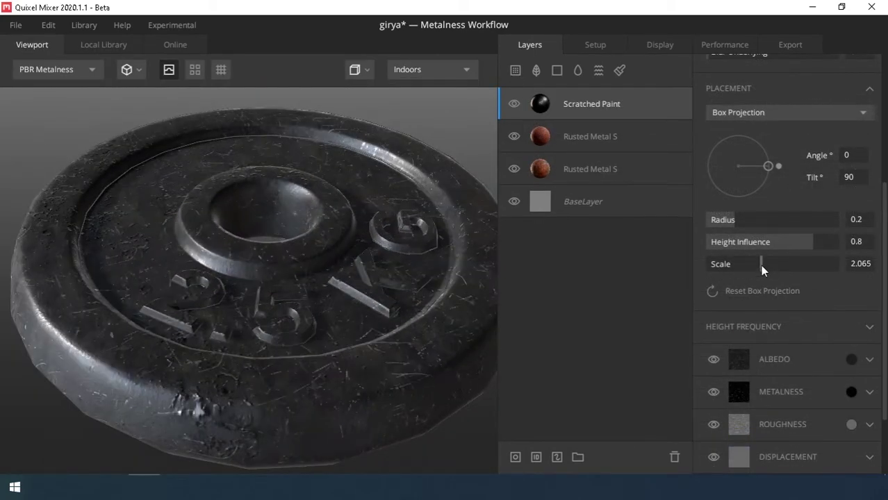
{"action": "left_click_drag", "start_coordinate": [782, 267], "coordinate": [793, 267]}
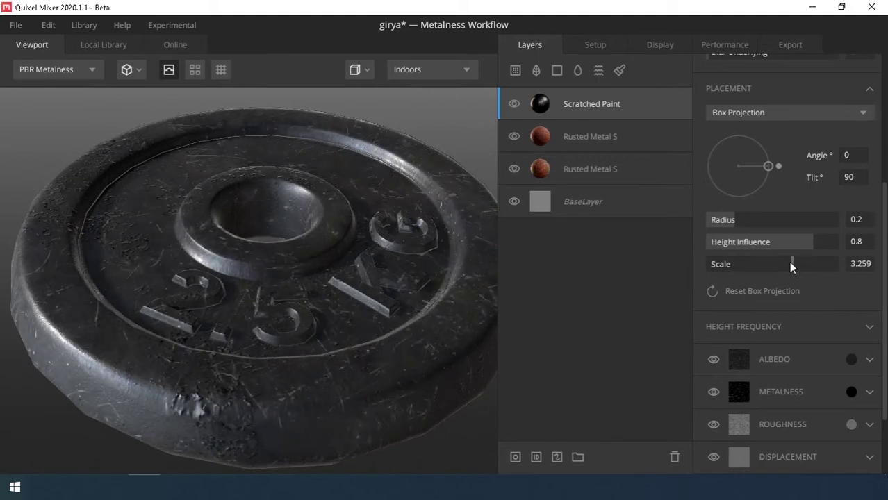
{"action": "left_click", "coordinate": [536, 457]}
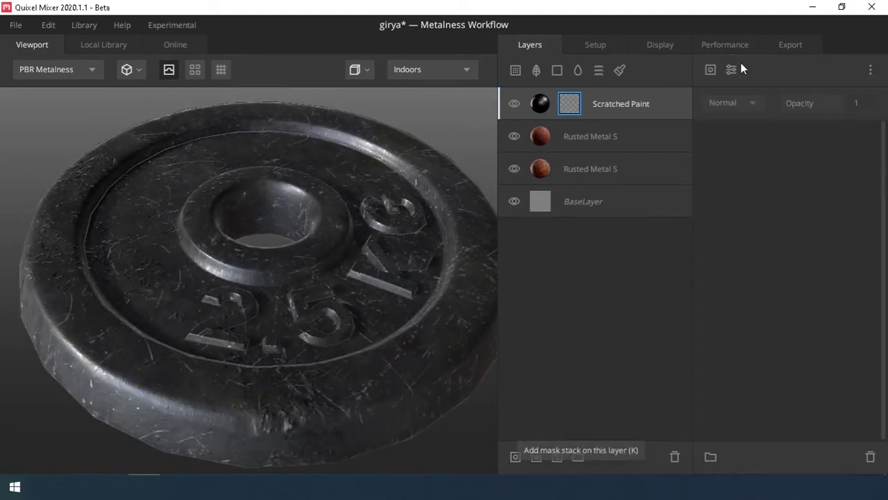
Add Curvature and Noise components to the Scratched Paint mask.
{"action": "left_click", "coordinate": [709, 70]}
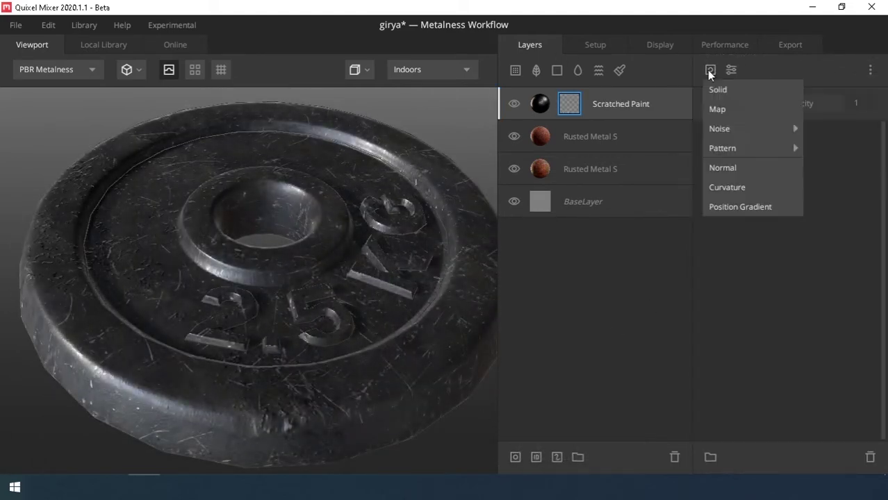
{"action": "left_click", "coordinate": [727, 191]}
{"action": "left_click_drag", "start_coordinate": [740, 257], "coordinate": [750, 258]}
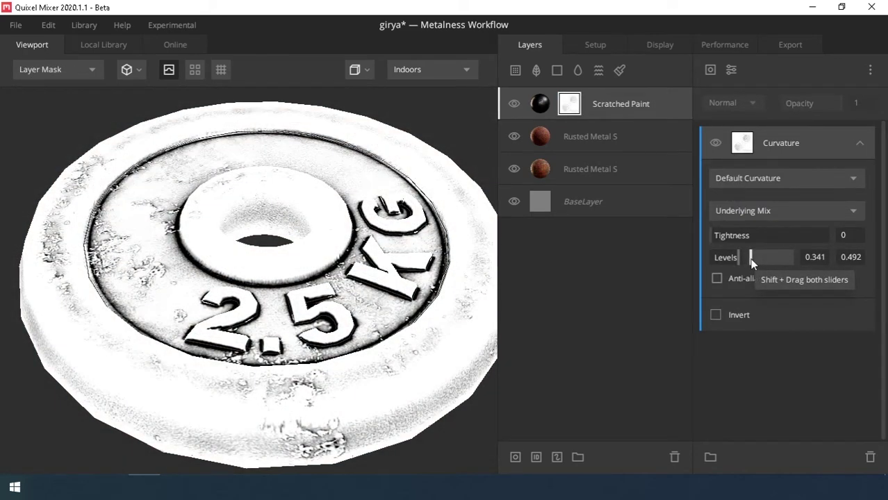
{"action": "left_click", "coordinate": [710, 70]}
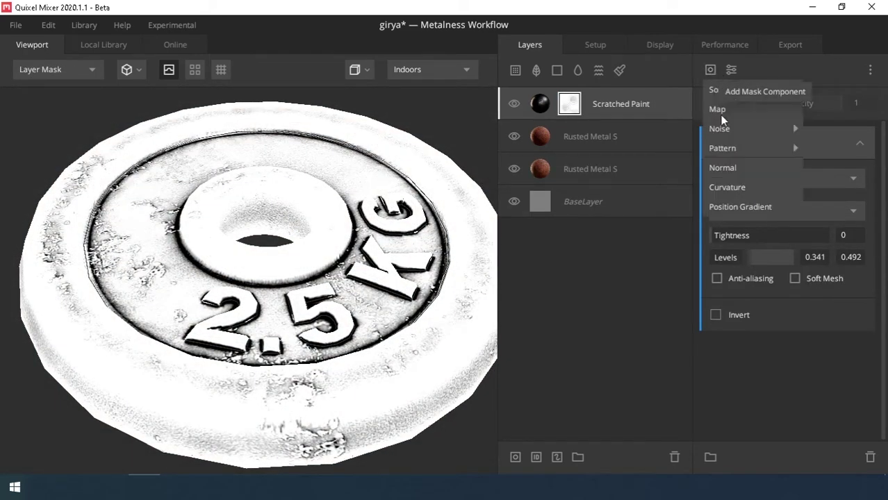
{"action": "left_click", "coordinate": [810, 132]}
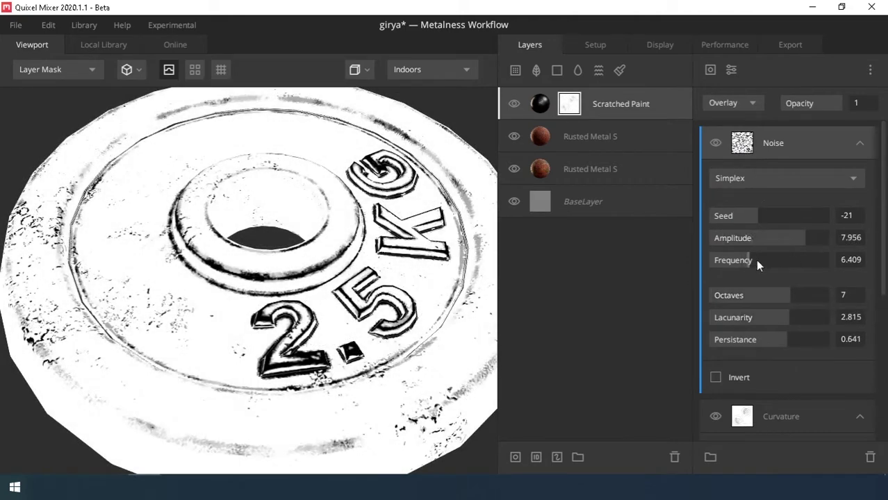
Tune the curvature tightness around 0.122 and narrow its levels, low value 0.143.
{"action": "scroll", "coordinate": [782, 285], "scroll_direction": "down", "scroll_amount": 2}
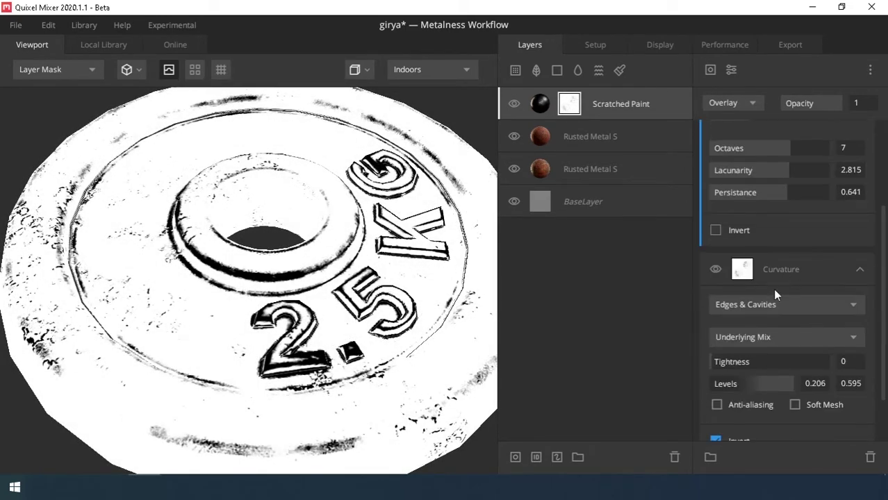
{"action": "left_click", "coordinate": [725, 360]}
{"action": "left_click", "coordinate": [716, 361]}
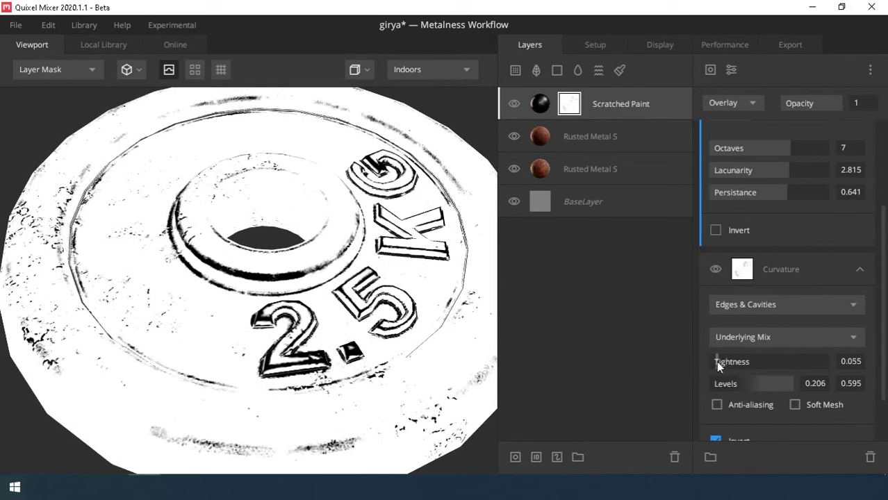
{"action": "left_click", "coordinate": [725, 361]}
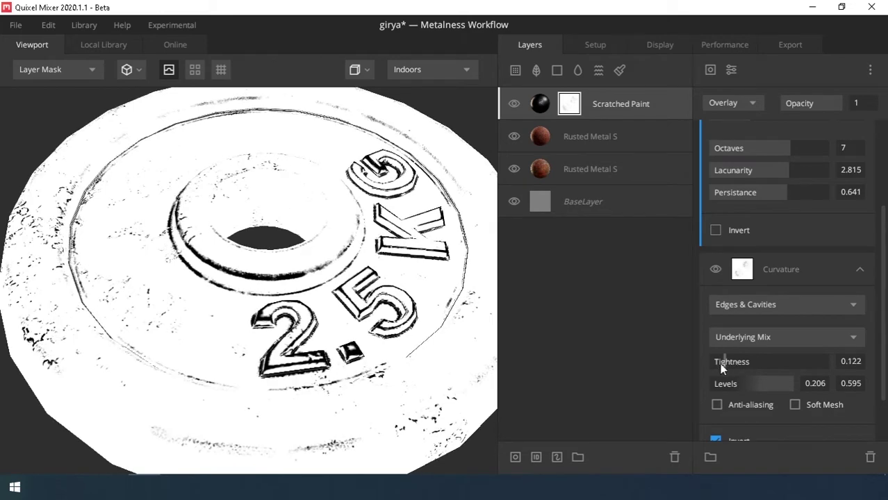
{"action": "left_click_drag", "start_coordinate": [720, 366], "coordinate": [715, 363]}
{"action": "left_click", "coordinate": [774, 381]}
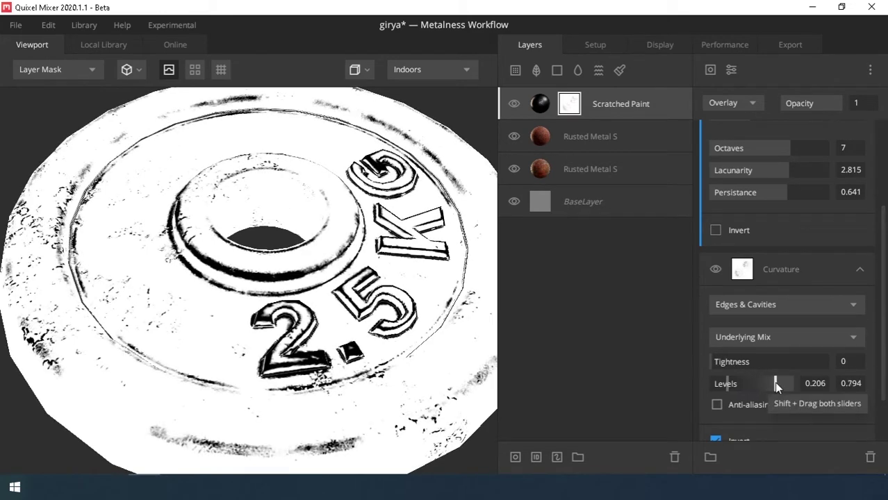
{"action": "left_click", "coordinate": [755, 381]}
{"action": "left_click_drag", "start_coordinate": [724, 385], "coordinate": [771, 381], "text": "shift"}
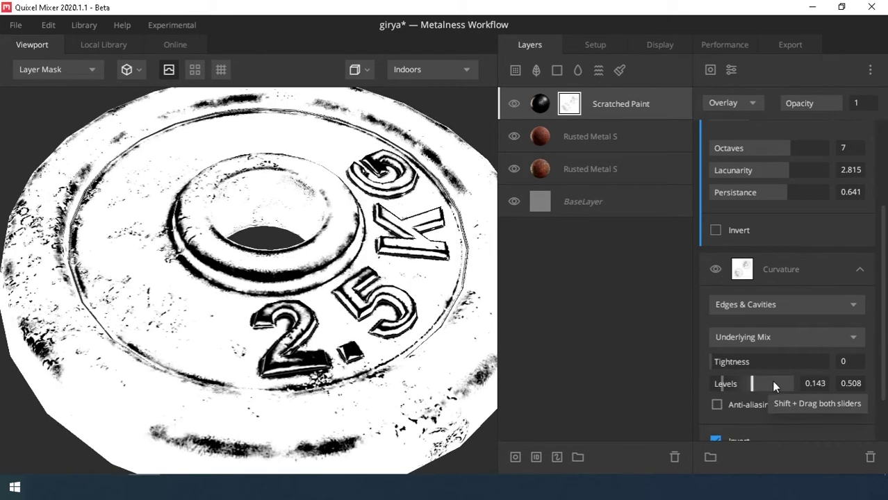
{"action": "left_click", "coordinate": [514, 71]}
Add a Rusted Metal Sheet surface layer with its albedo and roughness channels switched off.
{"action": "left_click", "coordinate": [402, 288]}
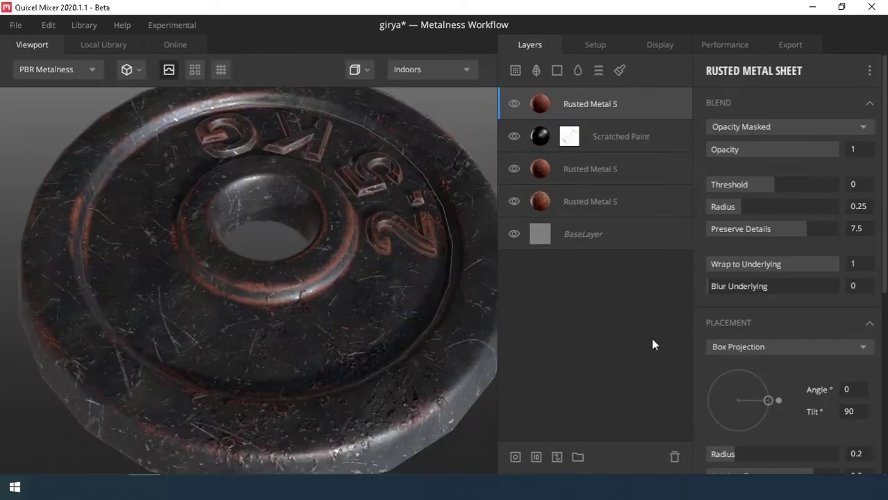
{"action": "scroll", "coordinate": [788, 378], "scroll_direction": "down", "scroll_amount": 3}
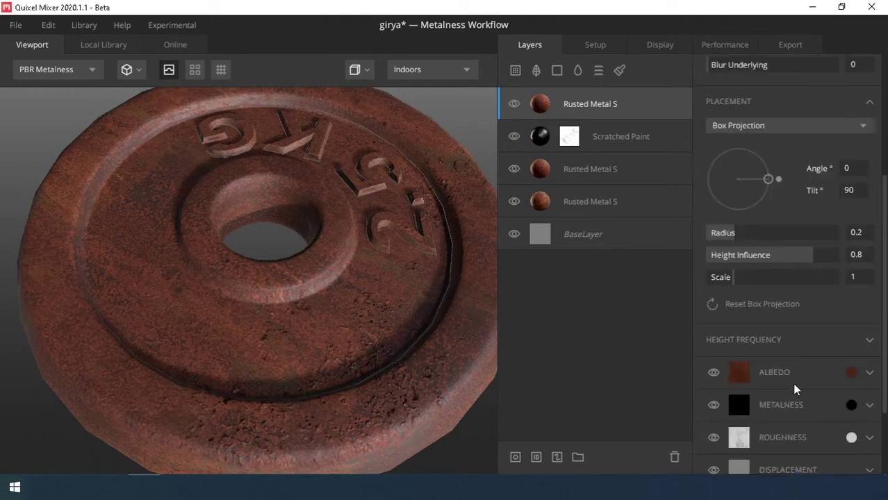
{"action": "left_click", "coordinate": [713, 372]}
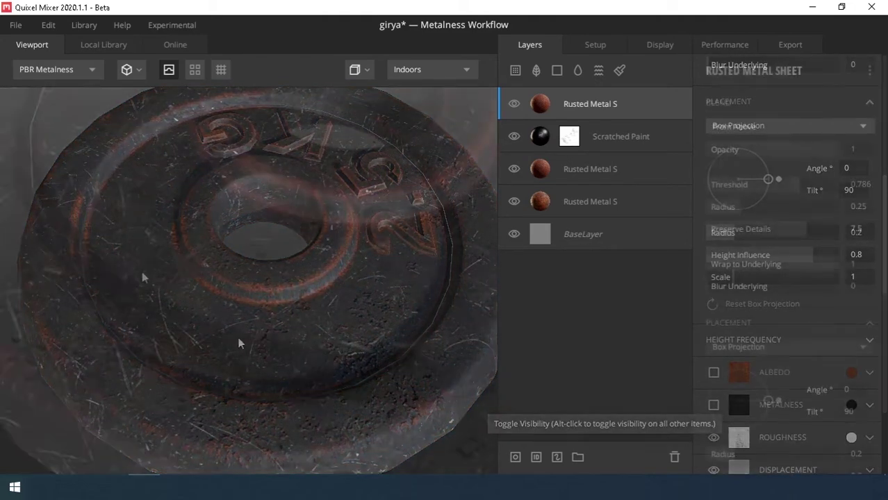
{"action": "mouse_move", "coordinate": [237, 341]}
{"action": "left_mouse_down"}
{"action": "mouse_move", "coordinate": [309, 233]}
{"action": "mouse_move", "coordinate": [315, 347]}
{"action": "mouse_move", "coordinate": [309, 329]}
{"action": "left_mouse_up"}
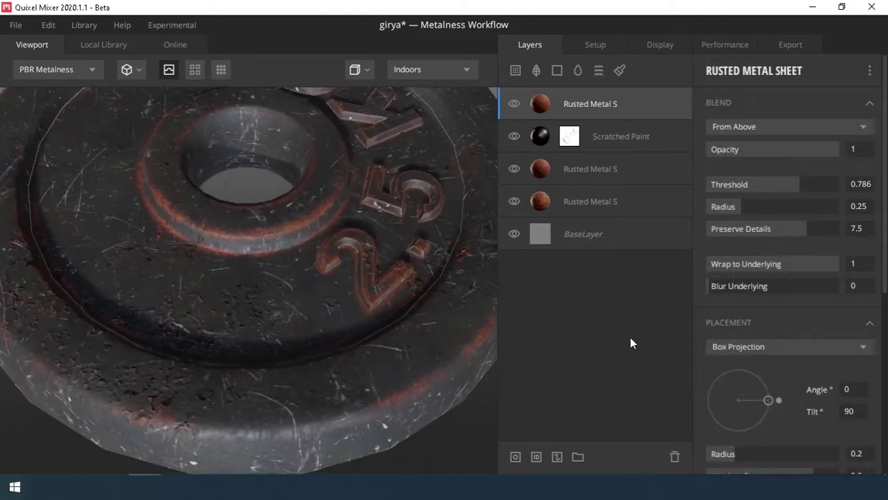
{"action": "scroll", "coordinate": [779, 394], "scroll_direction": "down", "scroll_amount": 2}
{"action": "scroll", "coordinate": [780, 395], "scroll_direction": "down", "scroll_amount": 2}
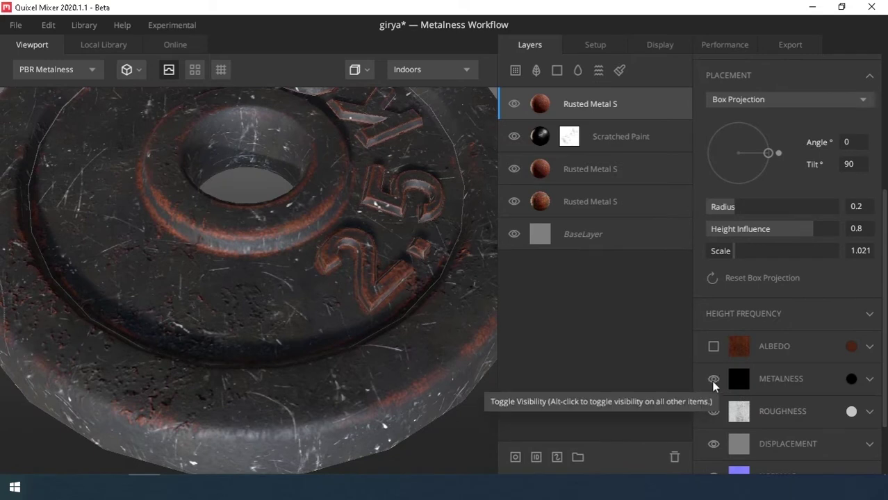
{"action": "left_click", "coordinate": [714, 380]}
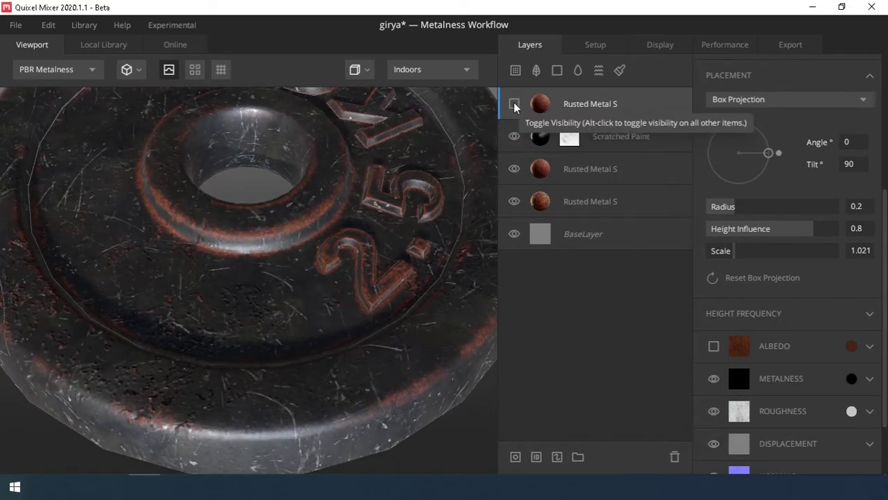
{"action": "left_click", "coordinate": [713, 411]}
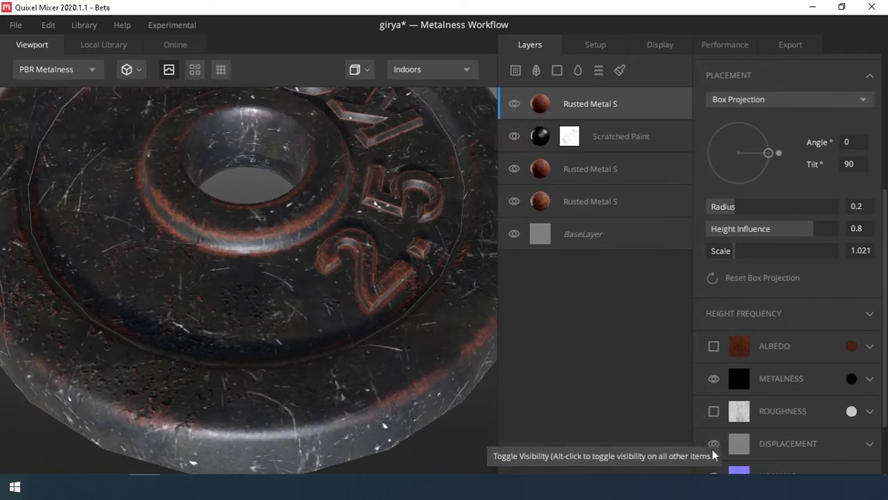
Hide and re-show the rust layers to compare them, then bring up the blend mode choices.
{"action": "left_click", "coordinate": [515, 104]}
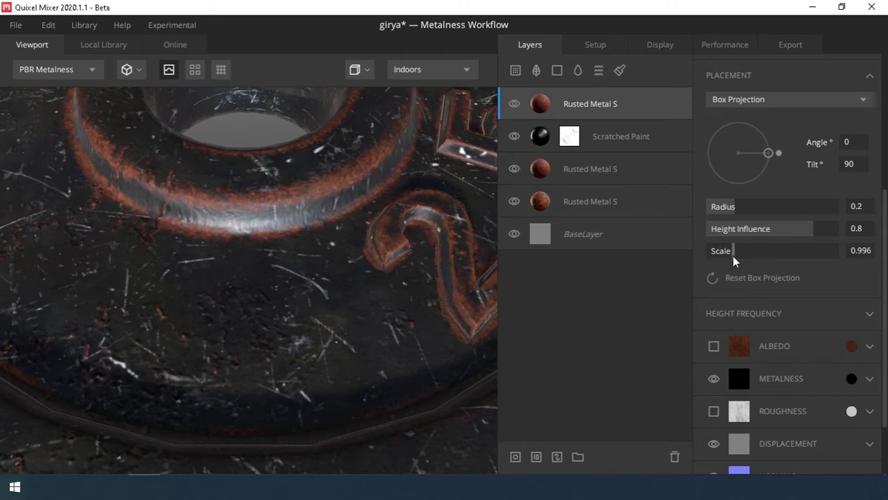
{"action": "left_click", "coordinate": [583, 174]}
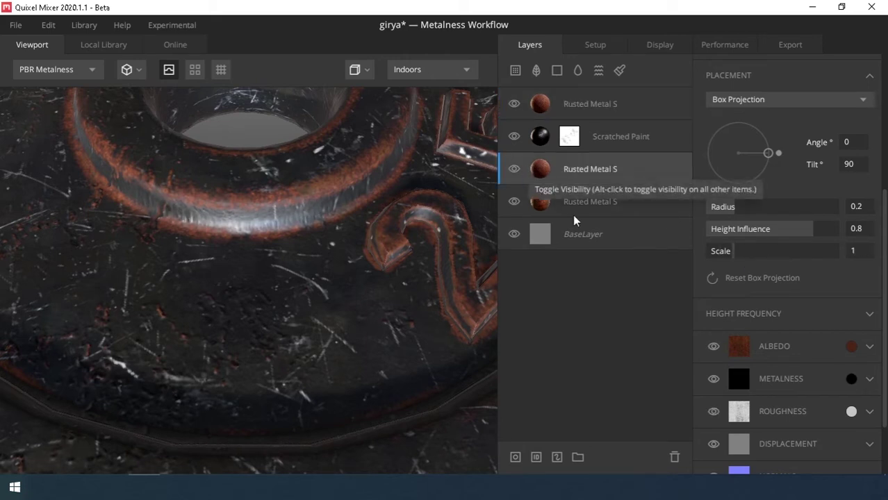
{"action": "left_click", "coordinate": [515, 170]}
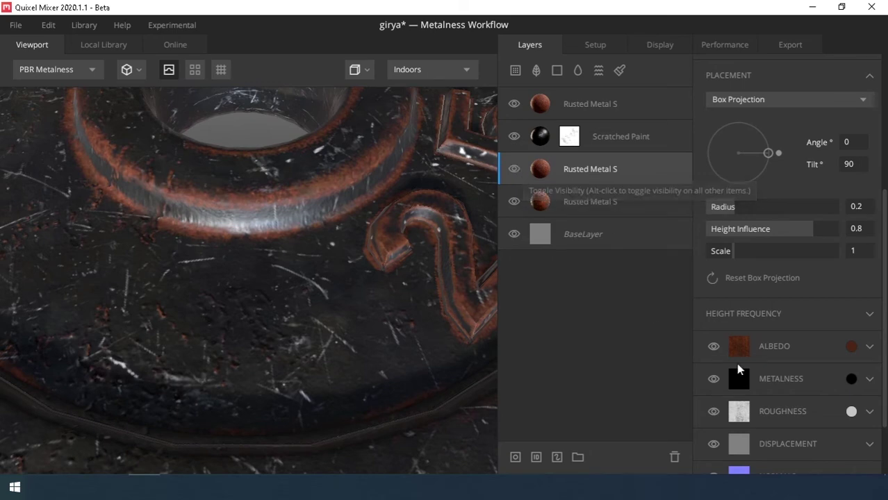
{"action": "scroll", "coordinate": [736, 363], "scroll_direction": "up", "scroll_amount": 1}
{"action": "scroll", "coordinate": [750, 278], "scroll_direction": "up", "scroll_amount": 4}
{"action": "left_click", "coordinate": [750, 127]}
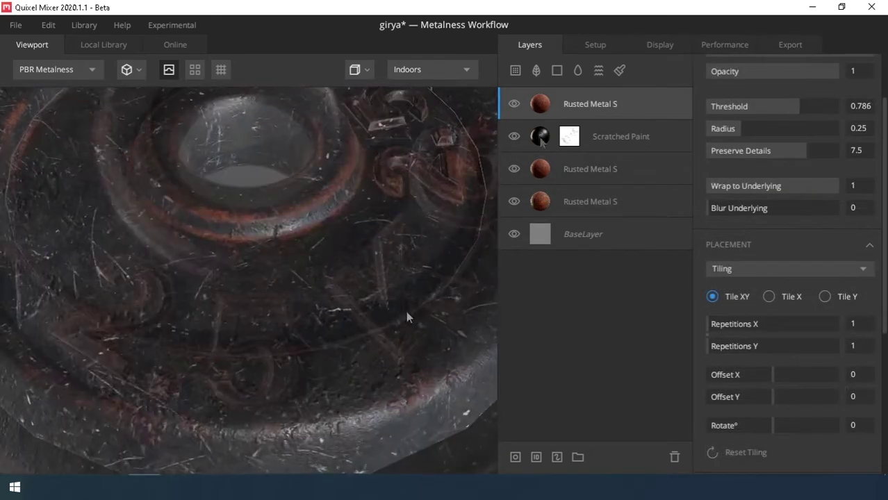
Switch placement to Tiling on the Scratched Paint layer and the third Rusted Metal S layer.
{"action": "left_click", "coordinate": [744, 270]}
{"action": "left_click", "coordinate": [736, 288]}
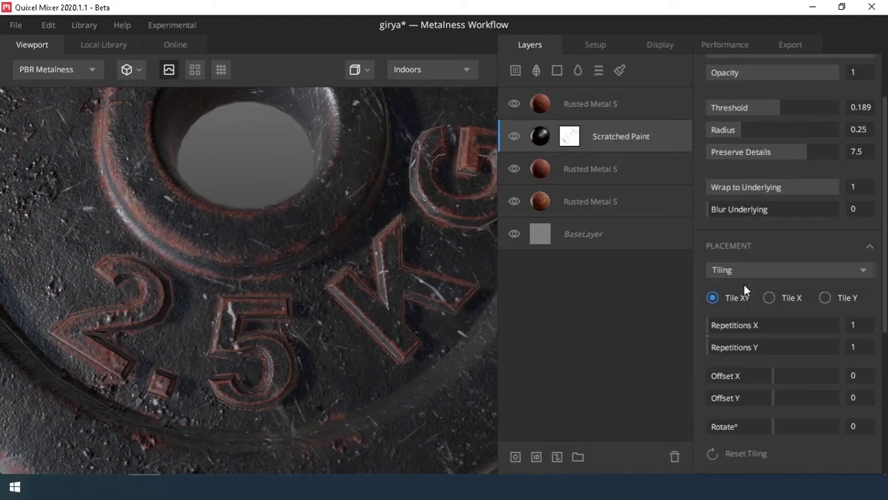
{"action": "mouse_move", "coordinate": [387, 337]}
{"action": "left_mouse_down"}
{"action": "mouse_move", "coordinate": [338, 263]}
{"action": "mouse_move", "coordinate": [315, 252]}
{"action": "left_mouse_up"}
{"action": "left_click", "coordinate": [591, 169]}
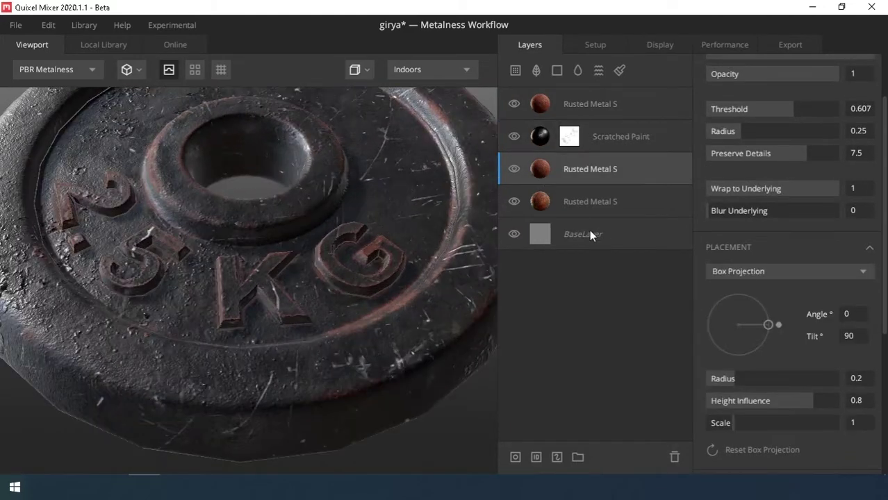
{"action": "left_click", "coordinate": [737, 271]}
{"action": "left_click", "coordinate": [729, 292]}
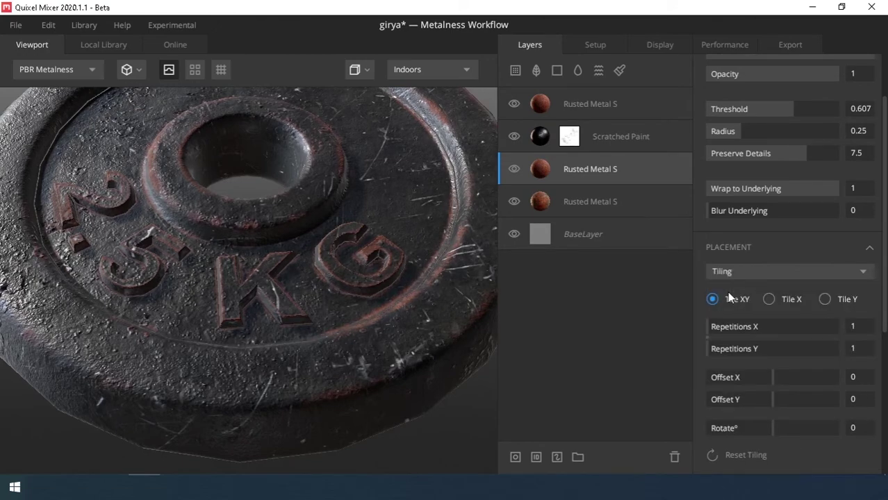
{"action": "mouse_move", "coordinate": [369, 307]}
{"action": "left_mouse_down"}
{"action": "mouse_move", "coordinate": [316, 303]}
{"action": "mouse_move", "coordinate": [348, 283]}
{"action": "left_mouse_up"}
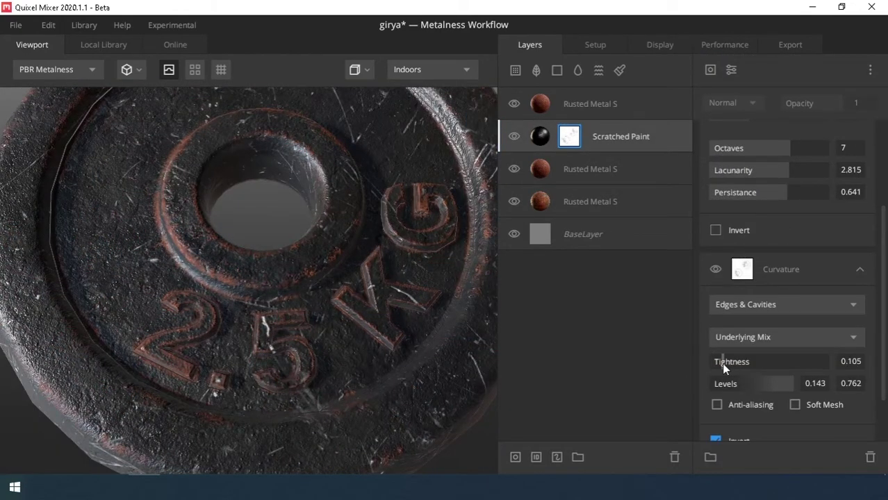
Raise curvature tightness to about 0.1 and blend the top rust layer From Above with box projection.
{"action": "left_click_drag", "start_coordinate": [721, 363], "coordinate": [725, 363]}
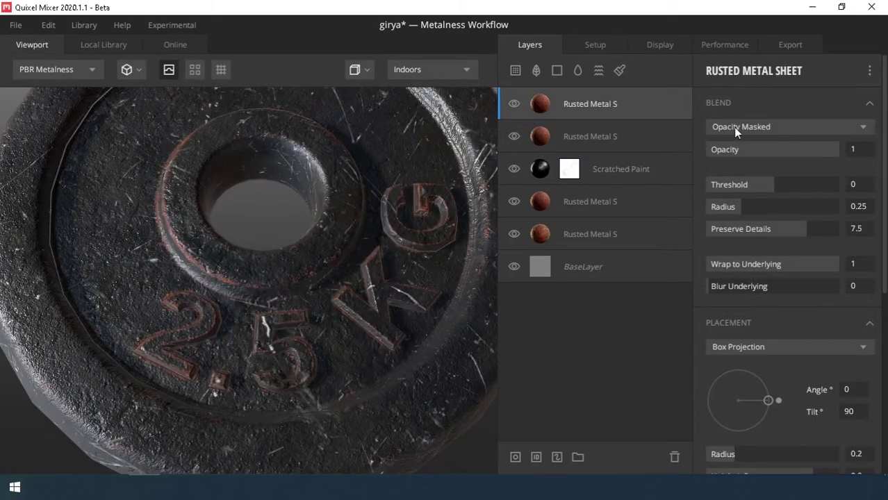
{"action": "left_click", "coordinate": [736, 128]}
{"action": "left_click", "coordinate": [739, 143]}
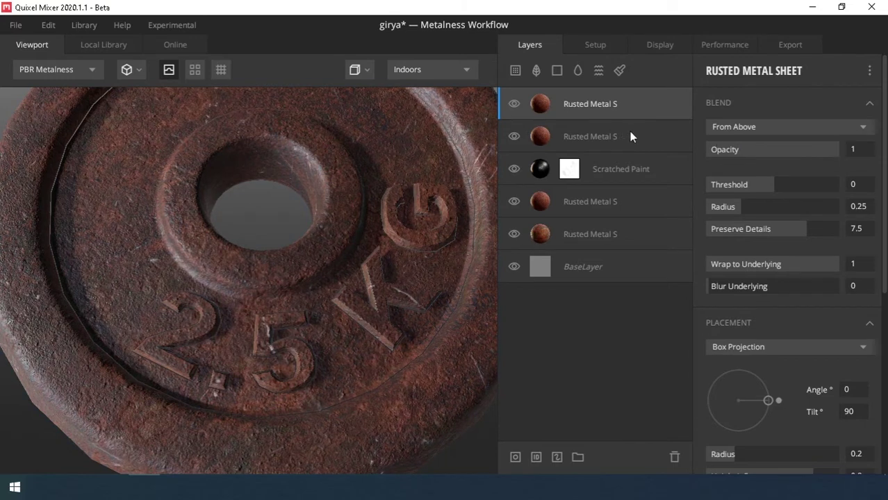
{"action": "left_click", "coordinate": [747, 346]}
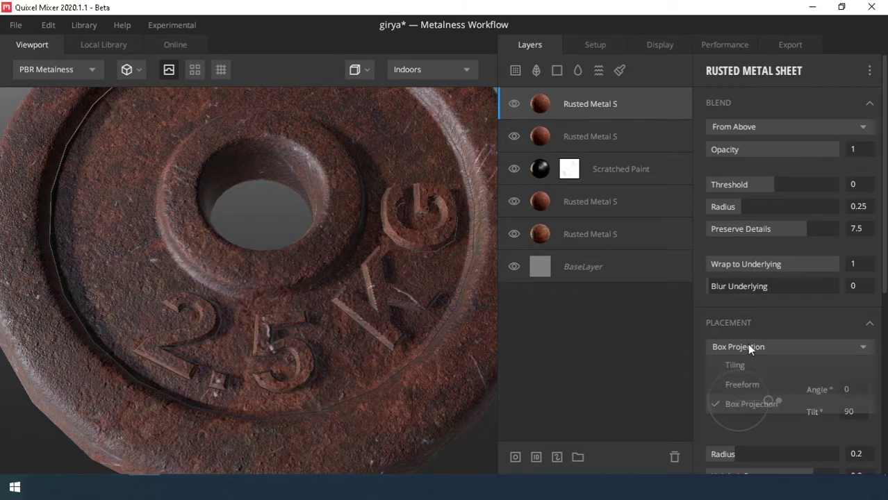
{"action": "left_click", "coordinate": [562, 357]}
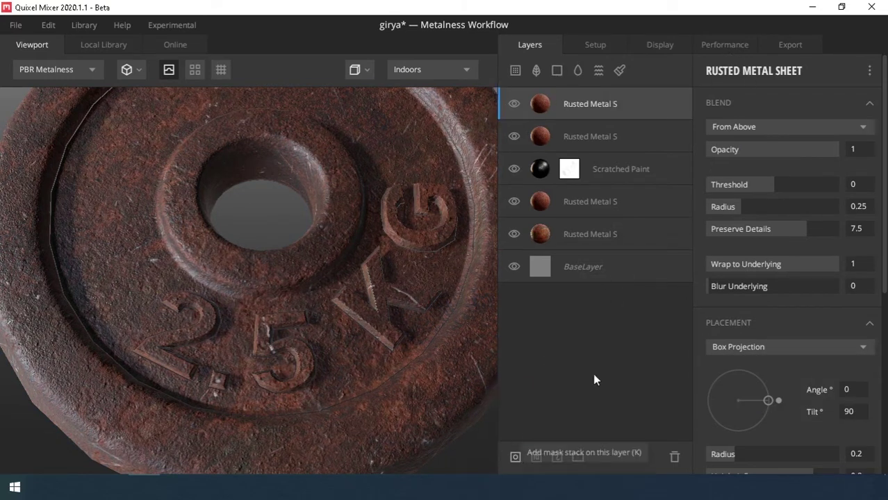
Add a Simplex noise mask: amplitude 10, lacunarity 2.75, frequency 20, octaves 8, persistence 0.768.
{"action": "key", "text": "k"}
{"action": "left_click", "coordinate": [710, 70]}
{"action": "mouse_move", "coordinate": [719, 128]}
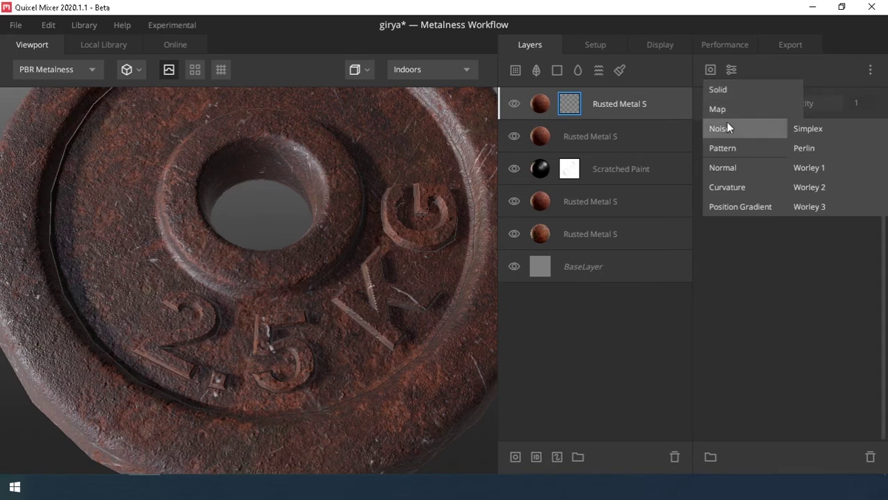
{"action": "left_click", "coordinate": [801, 129]}
{"action": "left_click_drag", "start_coordinate": [750, 237], "coordinate": [829, 238]}
{"action": "left_click_drag", "start_coordinate": [743, 260], "coordinate": [830, 260]}
{"action": "left_click", "coordinate": [803, 295]}
{"action": "left_click", "coordinate": [785, 318]}
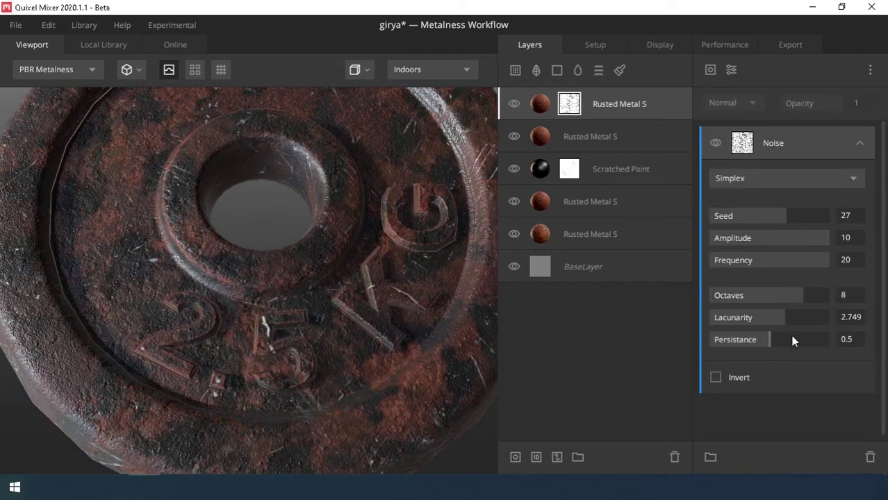
{"action": "left_click", "coordinate": [792, 339]}
{"action": "left_click", "coordinate": [802, 339]}
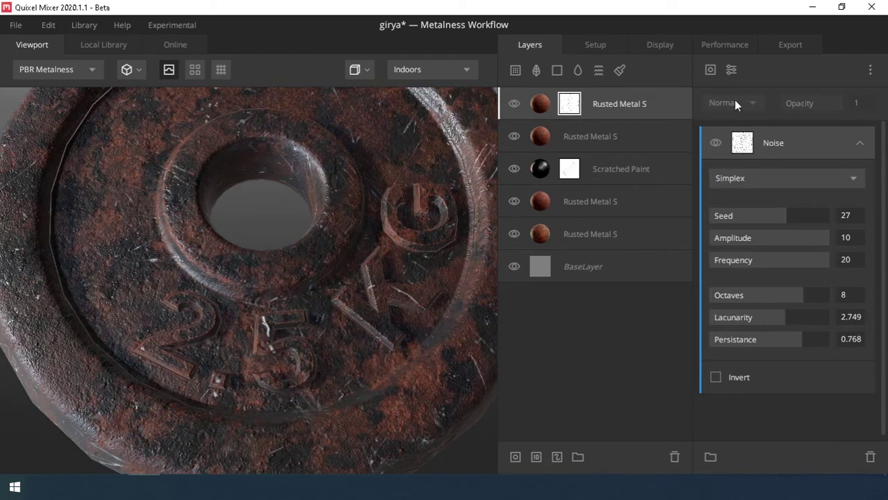
Add a Perlin noise component in Overlay mode with amplitude 10 and frequency about 16.
{"action": "left_click", "coordinate": [710, 70]}
{"action": "mouse_move", "coordinate": [719, 128]}
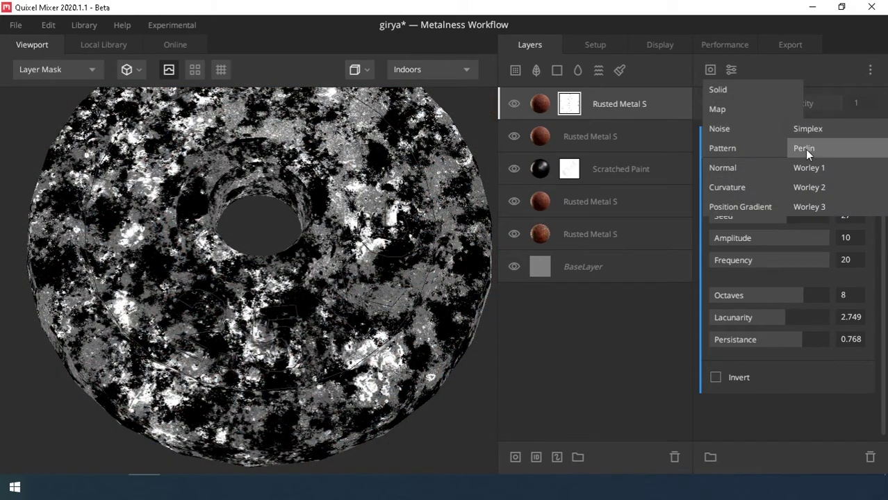
{"action": "left_click", "coordinate": [804, 148]}
{"action": "left_click_drag", "start_coordinate": [762, 238], "coordinate": [829, 238]}
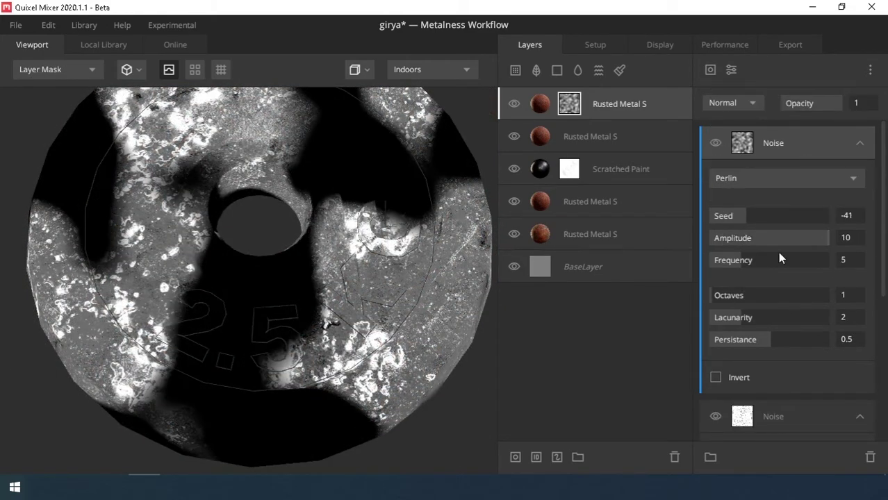
{"action": "left_click", "coordinate": [788, 260]}
{"action": "left_click", "coordinate": [733, 102]}
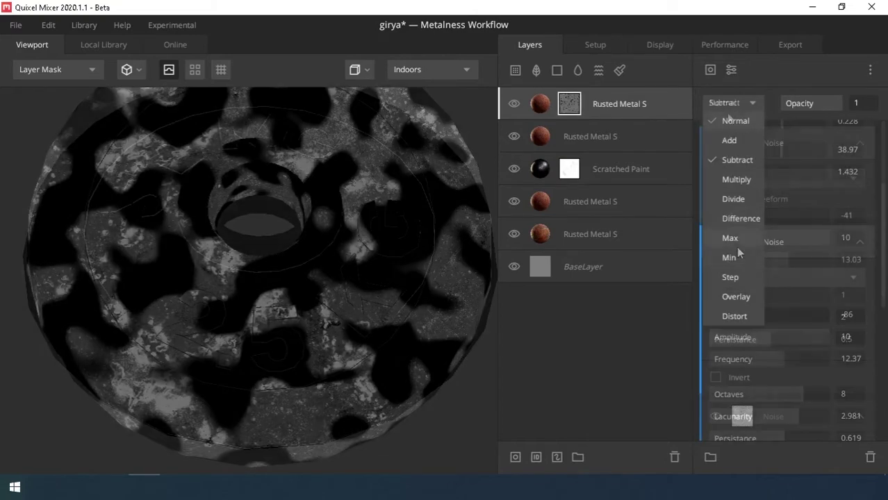
{"action": "left_click", "coordinate": [730, 297]}
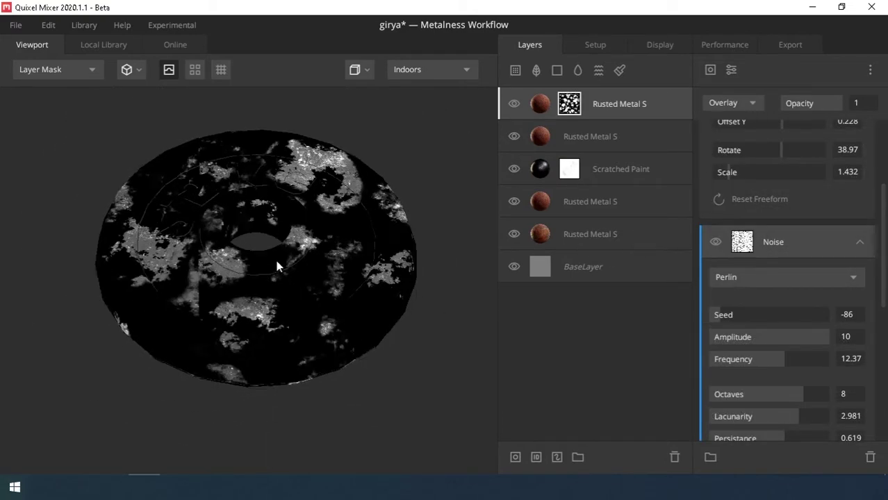
{"action": "mouse_move", "coordinate": [275, 257]}
{"action": "left_mouse_down"}
{"action": "mouse_move", "coordinate": [302, 119]}
{"action": "mouse_move", "coordinate": [321, 199]}
{"action": "left_mouse_up"}
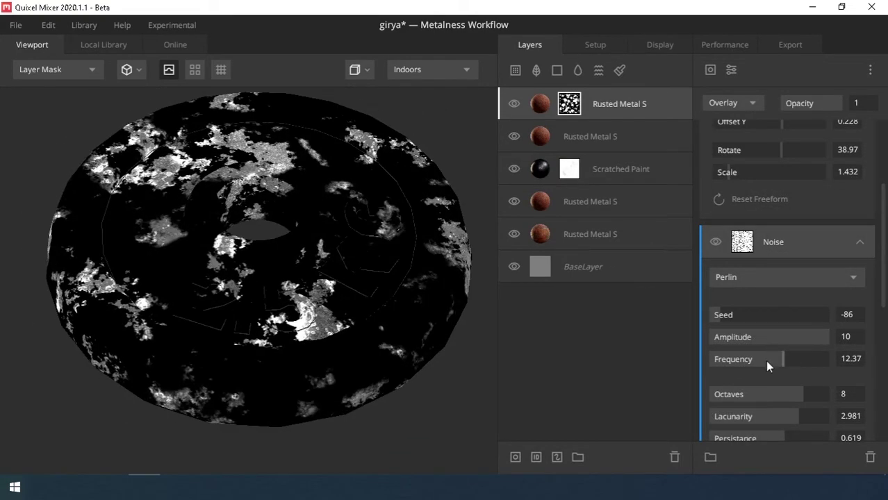
{"action": "mouse_move", "coordinate": [765, 360]}
{"action": "left_mouse_down"}
{"action": "mouse_move", "coordinate": [820, 357]}
{"action": "mouse_move", "coordinate": [823, 390]}
{"action": "left_mouse_up"}
Retune the Simplex noise to octaves 6, persistence 0.641 and frequency 14.25.
{"action": "scroll", "coordinate": [784, 313], "scroll_direction": "down", "scroll_amount": 5}
{"action": "left_click", "coordinate": [775, 292]}
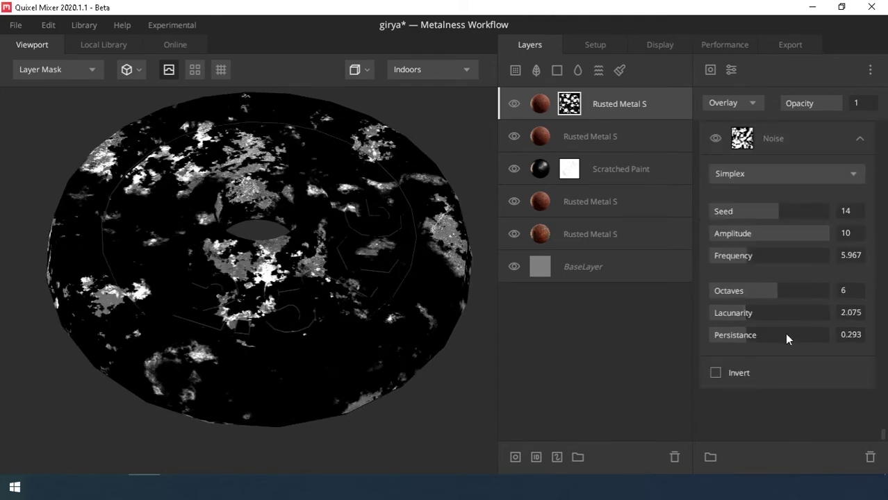
{"action": "left_click", "coordinate": [785, 334]}
{"action": "left_click", "coordinate": [776, 255]}
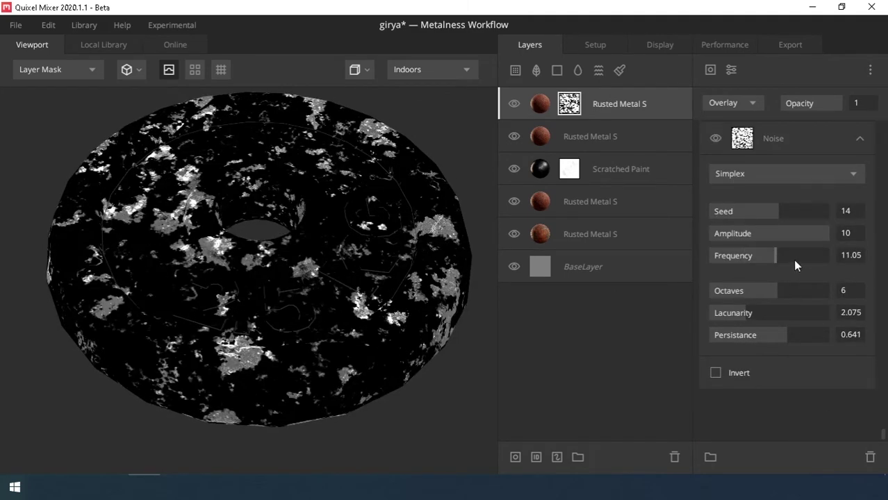
{"action": "left_click_drag", "start_coordinate": [779, 257], "coordinate": [792, 259]}
{"action": "mouse_move", "coordinate": [263, 242]}
{"action": "left_mouse_down"}
{"action": "mouse_move", "coordinate": [305, 390]}
{"action": "mouse_move", "coordinate": [328, 389]}
{"action": "left_mouse_up"}
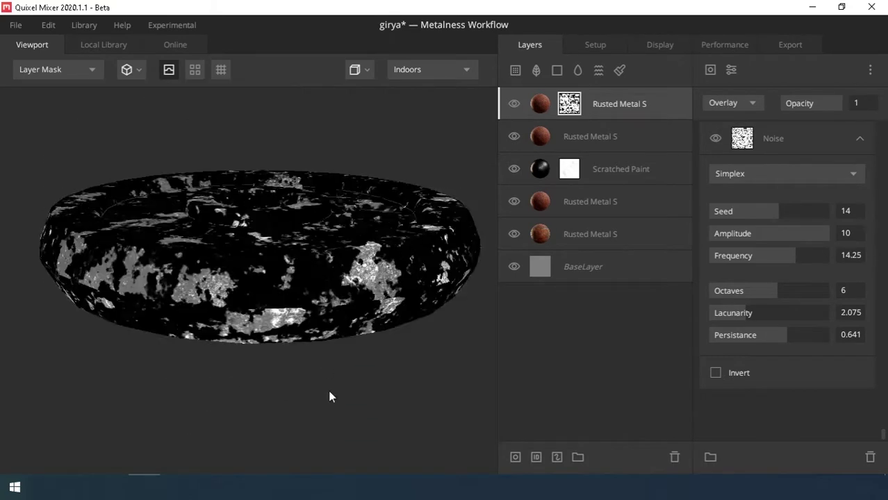
Set the mask contrast to 0.166 for sparse rust spots.
{"action": "scroll", "coordinate": [740, 217], "scroll_direction": "up", "scroll_amount": 3}
{"action": "scroll", "coordinate": [723, 172], "scroll_direction": "up", "scroll_amount": 2}
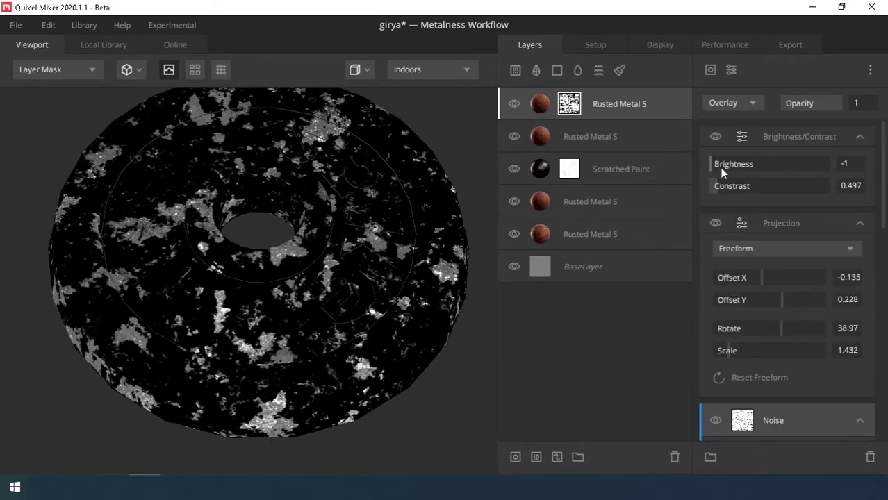
{"action": "left_click_drag", "start_coordinate": [723, 185], "coordinate": [570, 187]}
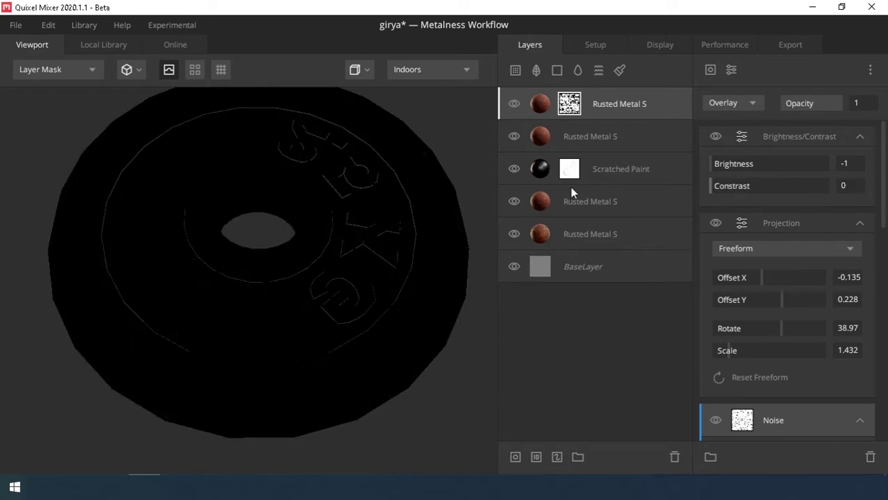
{"action": "left_click_drag", "start_coordinate": [711, 190], "coordinate": [587, 222]}
{"action": "mouse_move", "coordinate": [389, 243]}
{"action": "left_mouse_down"}
{"action": "mouse_move", "coordinate": [284, 255]}
{"action": "mouse_move", "coordinate": [330, 168]}
{"action": "mouse_move", "coordinate": [299, 201]}
{"action": "mouse_move", "coordinate": [257, 222]}
{"action": "mouse_move", "coordinate": [238, 160]}
{"action": "mouse_move", "coordinate": [225, 168]}
{"action": "left_mouse_up"}
Return to the full rendered view and hide the top rust layer's metalness and roughness channels.
{"action": "key", "text": "m"}
{"action": "left_click", "coordinate": [536, 104]}
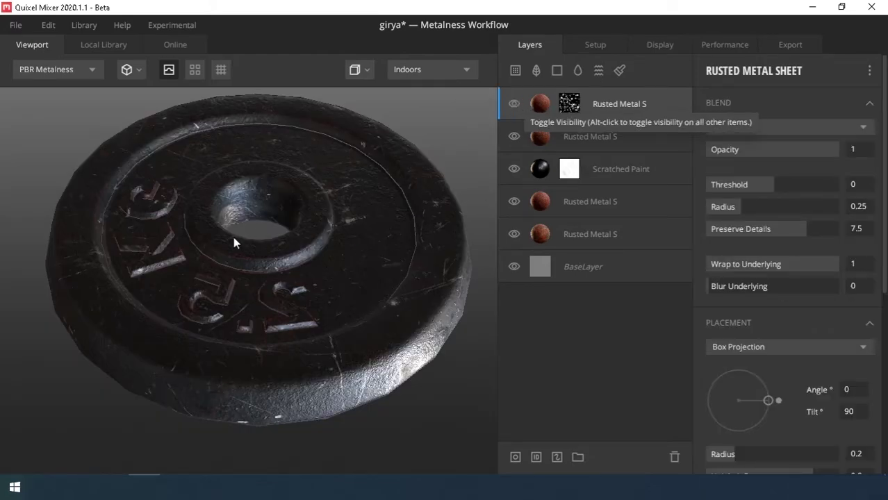
{"action": "scroll", "coordinate": [233, 236], "scroll_direction": "up", "scroll_amount": 3}
{"action": "scroll", "coordinate": [252, 230], "scroll_direction": "up", "scroll_amount": 3}
{"action": "scroll", "coordinate": [322, 416], "scroll_direction": "down", "scroll_amount": 5}
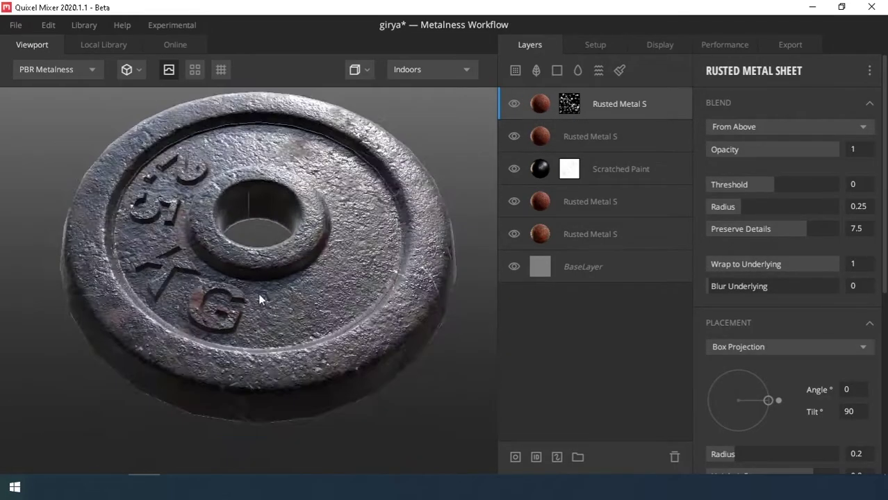
{"action": "mouse_move", "coordinate": [258, 294]}
{"action": "left_mouse_down"}
{"action": "mouse_move", "coordinate": [301, 172]}
{"action": "mouse_move", "coordinate": [44, 174]}
{"action": "left_mouse_up"}
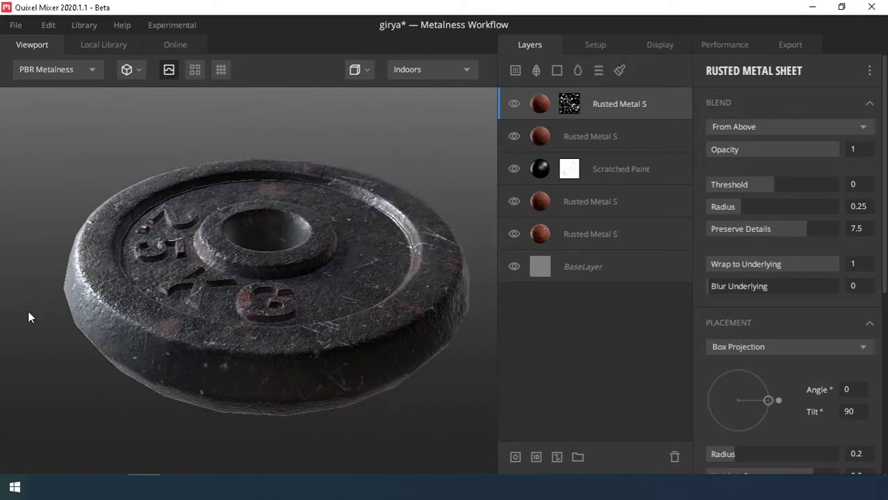
{"action": "scroll", "coordinate": [801, 343], "scroll_direction": "down", "scroll_amount": 4}
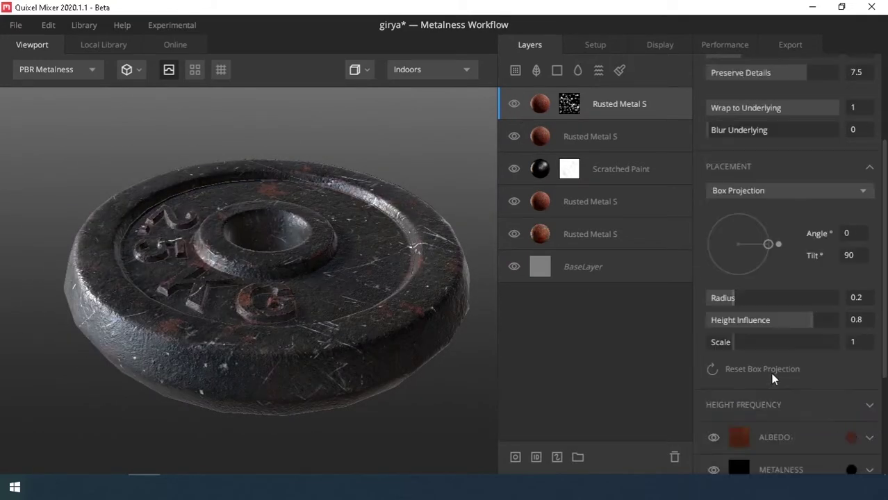
{"action": "scroll", "coordinate": [746, 373], "scroll_direction": "down", "scroll_amount": 2}
{"action": "left_click", "coordinate": [713, 379]}
{"action": "left_click", "coordinate": [714, 412]}
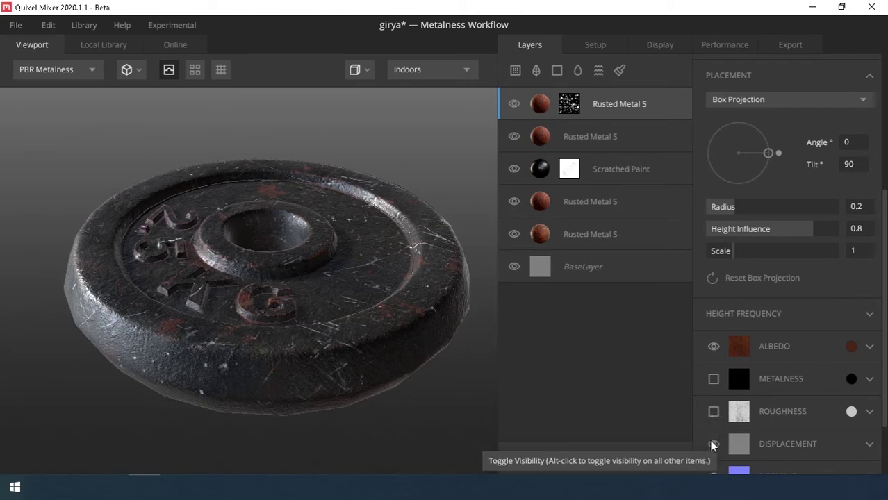
Hide the metalness channel of the second Rusted Metal S layer.
{"action": "scroll", "coordinate": [394, 324], "scroll_direction": "up", "scroll_amount": 3}
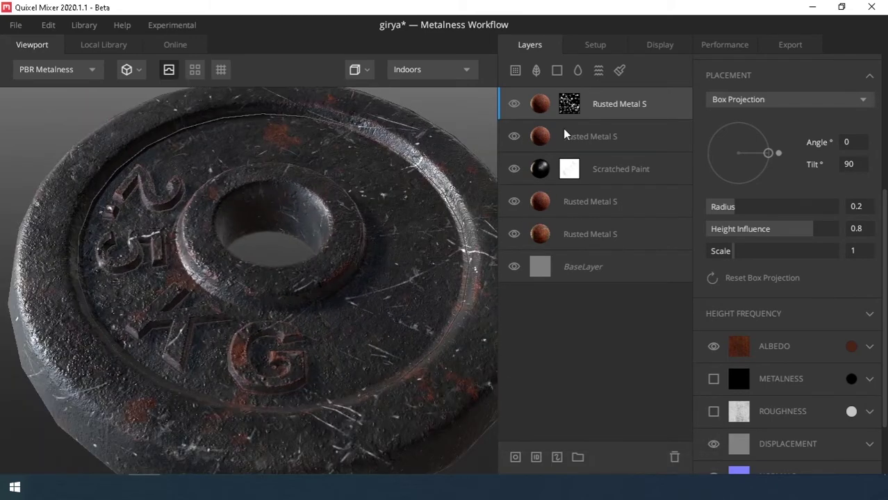
{"action": "left_click", "coordinate": [539, 137]}
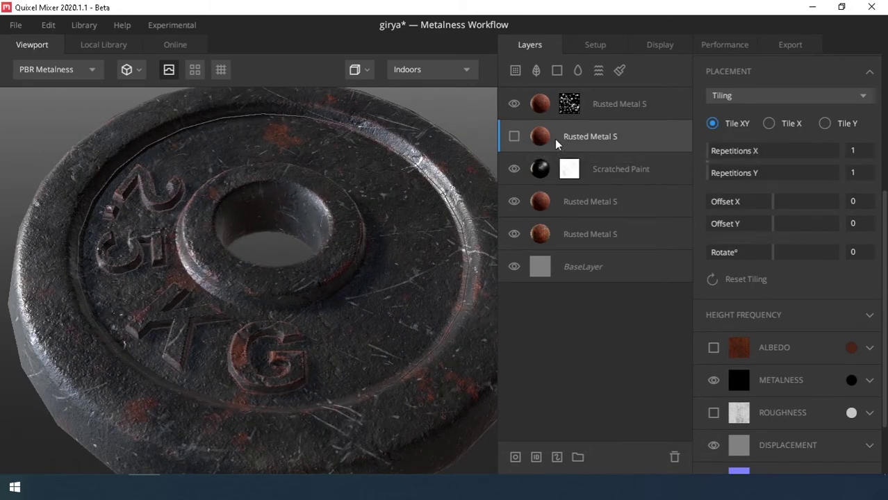
{"action": "scroll", "coordinate": [716, 326], "scroll_direction": "down", "scroll_amount": 1}
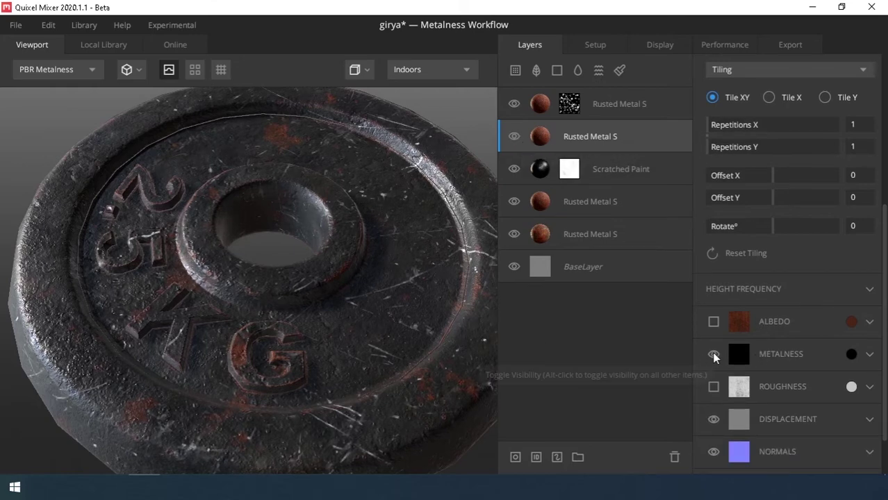
{"action": "left_click", "coordinate": [713, 354]}
Toggle the bottom rust layer's visibility to compare, then select the Scratched Paint layer.
{"action": "key", "text": "Down"}
{"action": "key", "text": "Down"}
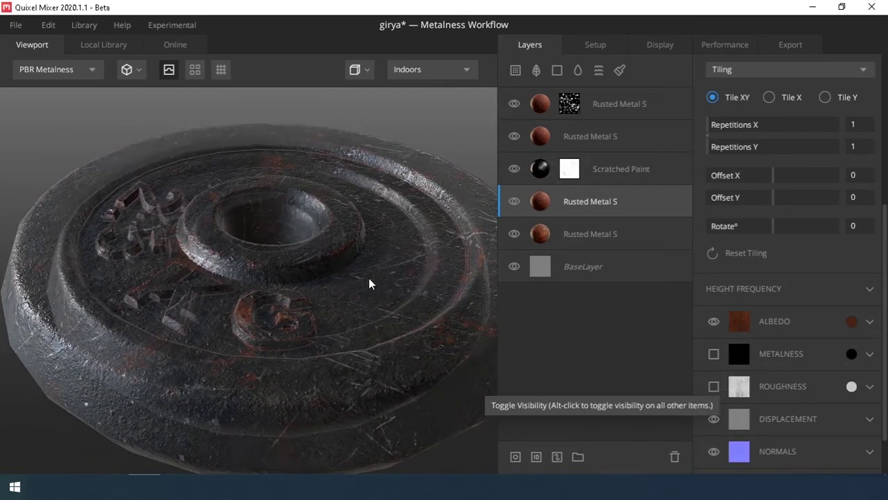
{"action": "left_click", "coordinate": [541, 233]}
{"action": "left_click", "coordinate": [517, 234]}
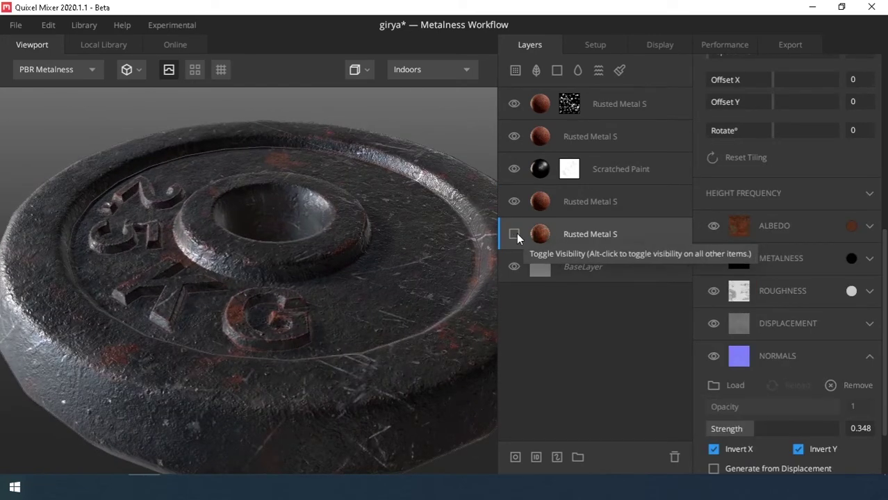
{"action": "left_click", "coordinate": [533, 179]}
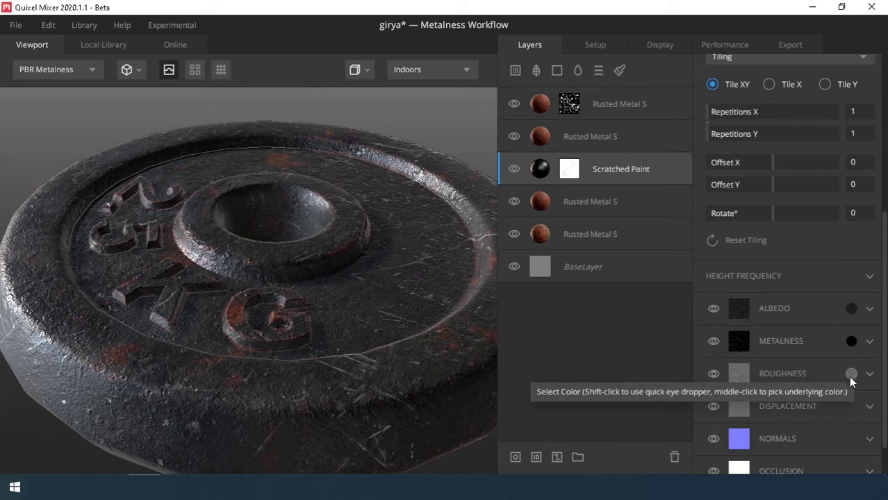
Change the Scratched Paint albedo colour to near-black 10100F.
{"action": "left_click", "coordinate": [851, 308]}
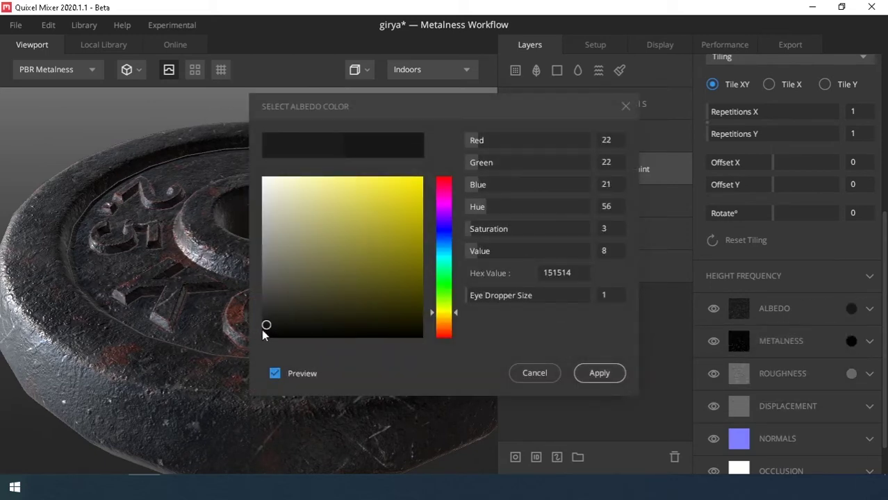
{"action": "left_click_drag", "start_coordinate": [261, 331], "coordinate": [262, 334]}
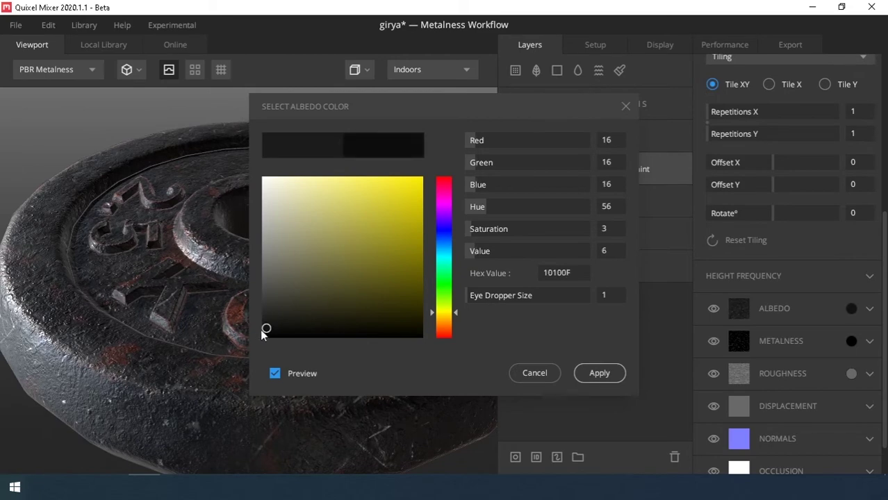
{"action": "left_click", "coordinate": [589, 374]}
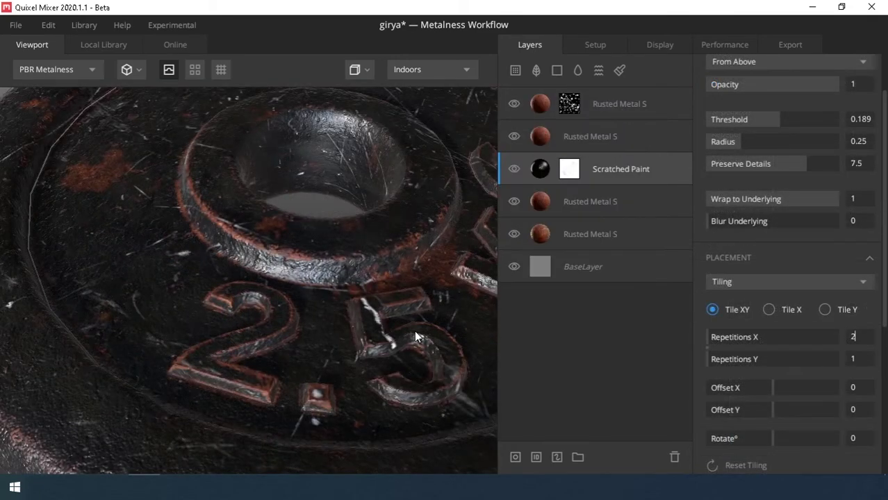
Set the Scratched Paint repetitions to 2 in X and Y.
{"action": "key", "text": "Tab"}
{"action": "type", "text": "2"}
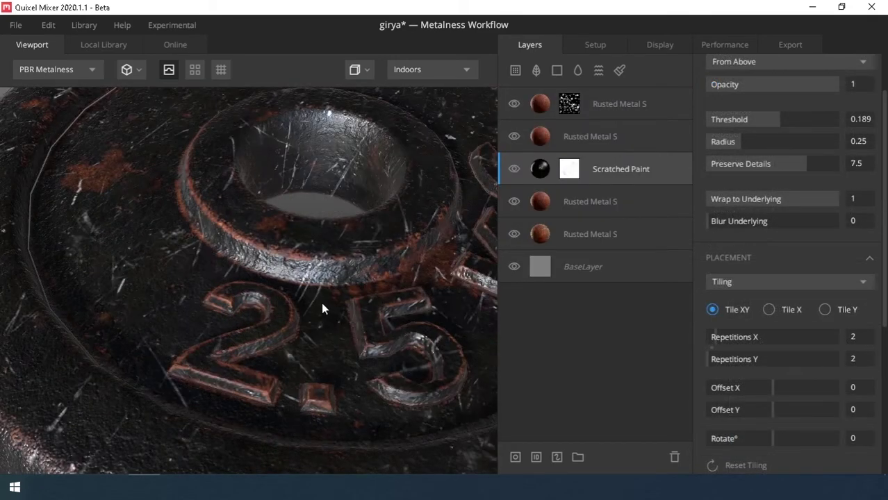
{"action": "scroll", "coordinate": [321, 303], "scroll_direction": "down", "scroll_amount": 5}
{"action": "mouse_move", "coordinate": [324, 303]}
{"action": "left_mouse_down"}
{"action": "mouse_move", "coordinate": [334, 304]}
{"action": "mouse_move", "coordinate": [323, 152]}
{"action": "mouse_move", "coordinate": [319, 247]}
{"action": "mouse_move", "coordinate": [373, 262]}
{"action": "mouse_move", "coordinate": [315, 271]}
{"action": "mouse_move", "coordinate": [406, 284]}
{"action": "mouse_move", "coordinate": [398, 330]}
{"action": "left_mouse_up"}
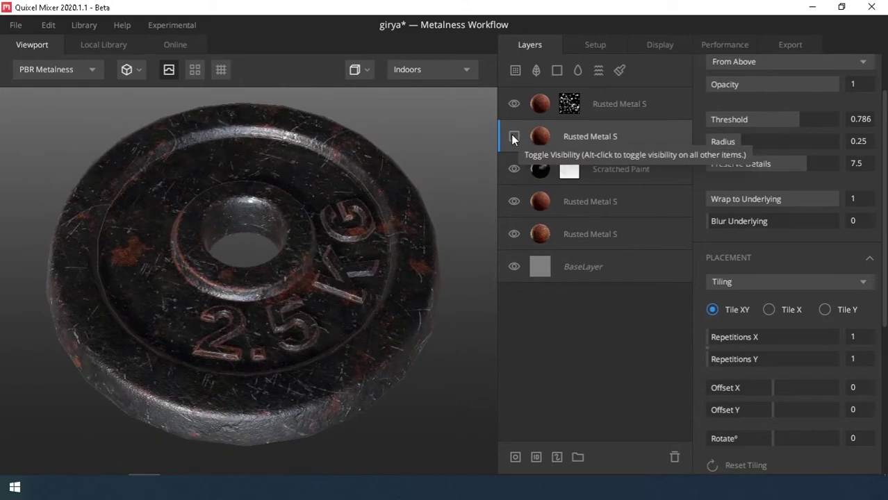
Give the fourth Rusted Metal S layer a dull brown 42322C albedo.
{"action": "left_click", "coordinate": [537, 202]}
{"action": "scroll", "coordinate": [749, 373], "scroll_direction": "down", "scroll_amount": 1}
{"action": "scroll", "coordinate": [749, 373], "scroll_direction": "down", "scroll_amount": 3}
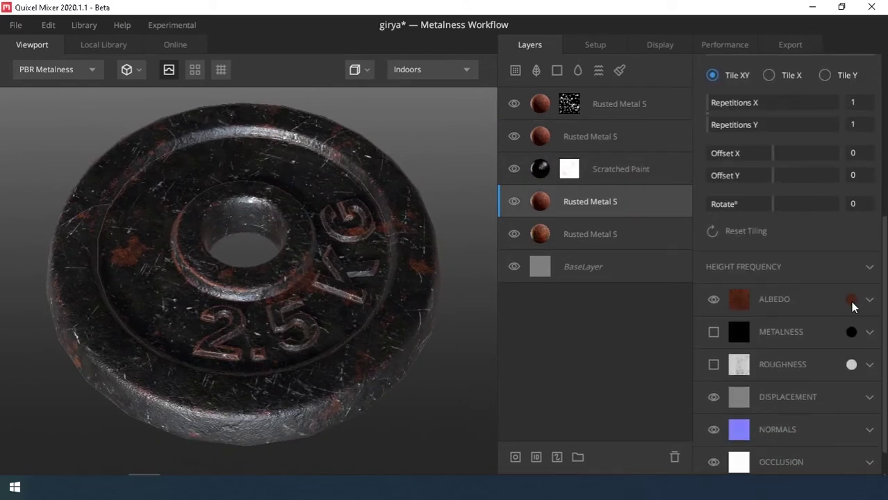
{"action": "left_click", "coordinate": [851, 299]}
{"action": "left_click", "coordinate": [317, 298]}
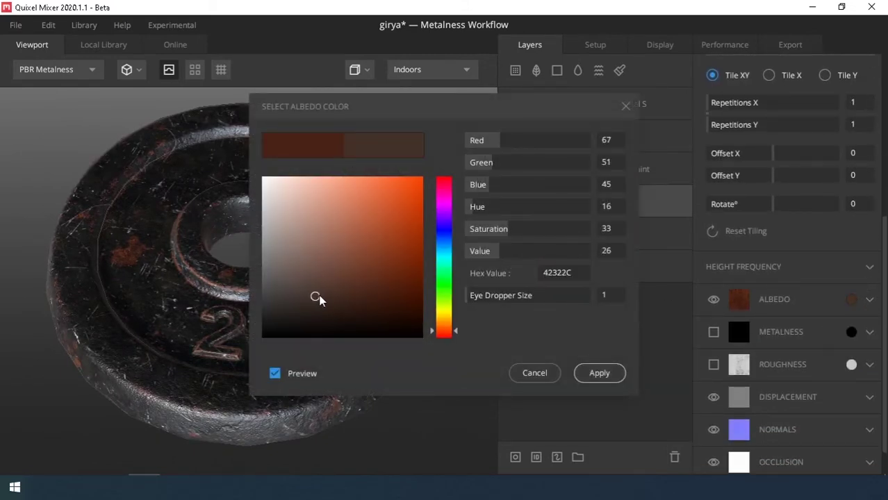
{"action": "left_click", "coordinate": [596, 374]}
Set the second rust layer's albedo to hex 42322C.
{"action": "scroll", "coordinate": [224, 317], "scroll_direction": "up", "scroll_amount": 5}
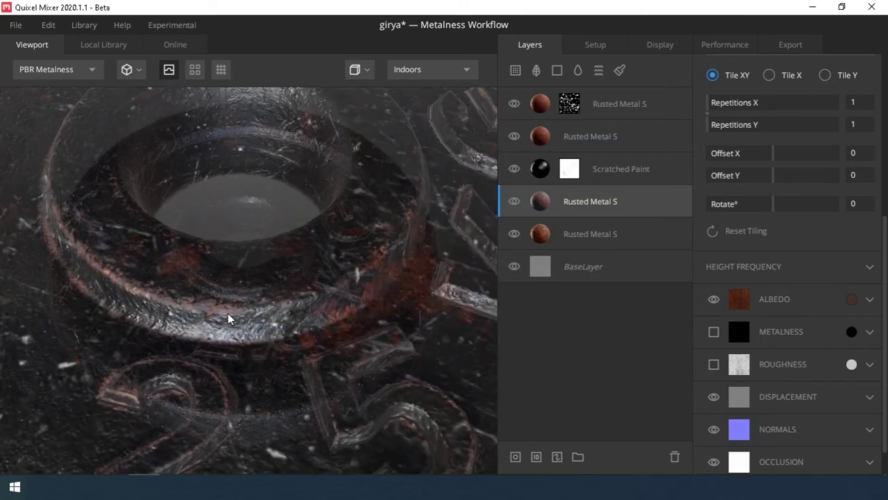
{"action": "left_click", "coordinate": [850, 299]}
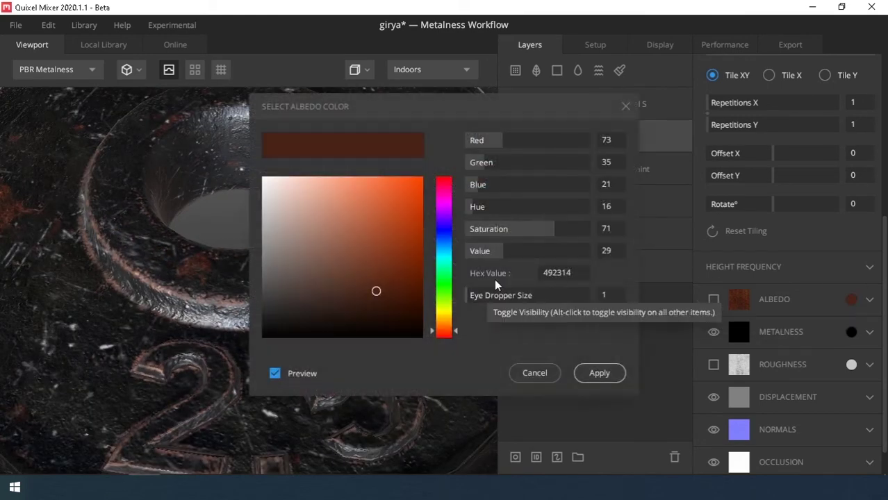
{"action": "double_click", "coordinate": [559, 273]}
{"action": "type", "text": "42322C"}
{"action": "left_click", "coordinate": [601, 374]}
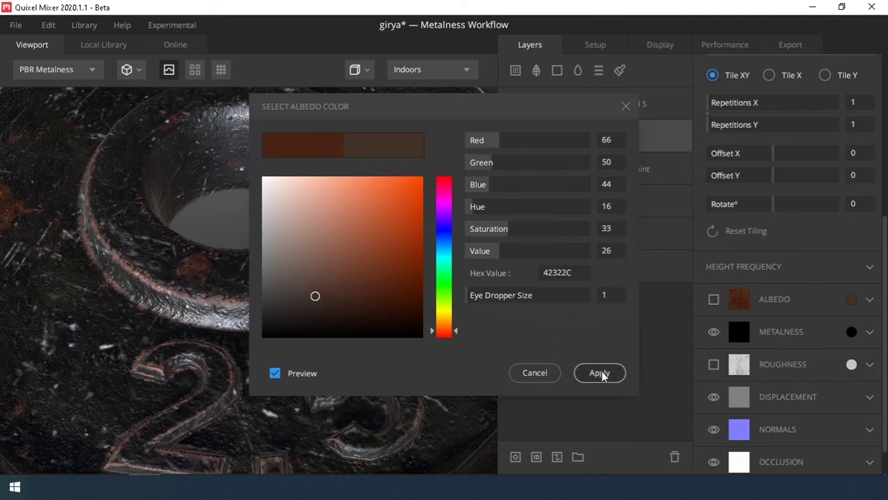
Apply the same 42322C brown to the top Rusted Metal S layer.
{"action": "left_click", "coordinate": [612, 105]}
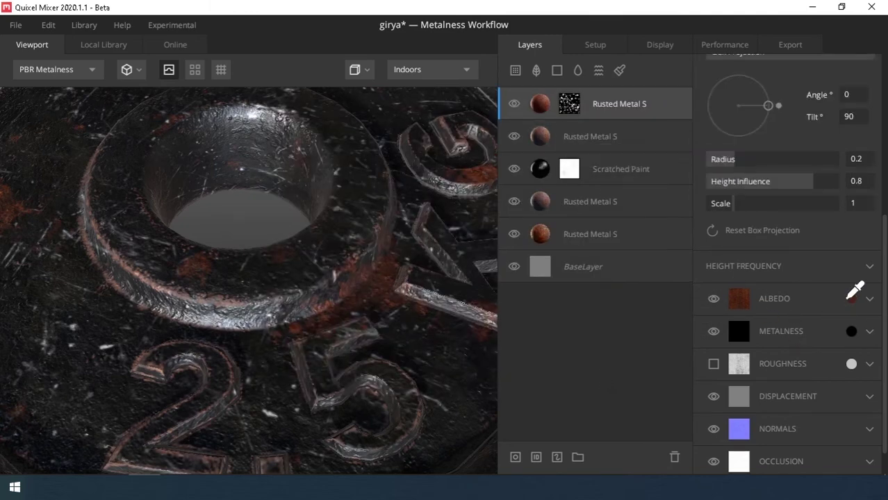
{"action": "left_click", "coordinate": [850, 299]}
{"action": "left_click", "coordinate": [601, 373]}
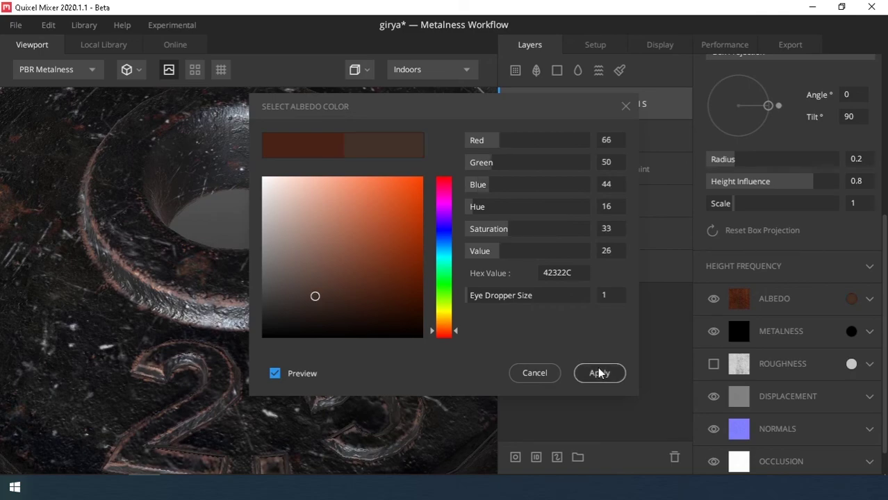
{"action": "mouse_move", "coordinate": [163, 310]}
{"action": "left_mouse_down"}
{"action": "mouse_move", "coordinate": [202, 322]}
{"action": "mouse_move", "coordinate": [334, 326]}
{"action": "mouse_move", "coordinate": [224, 304]}
{"action": "mouse_move", "coordinate": [223, 213]}
{"action": "left_mouse_up"}
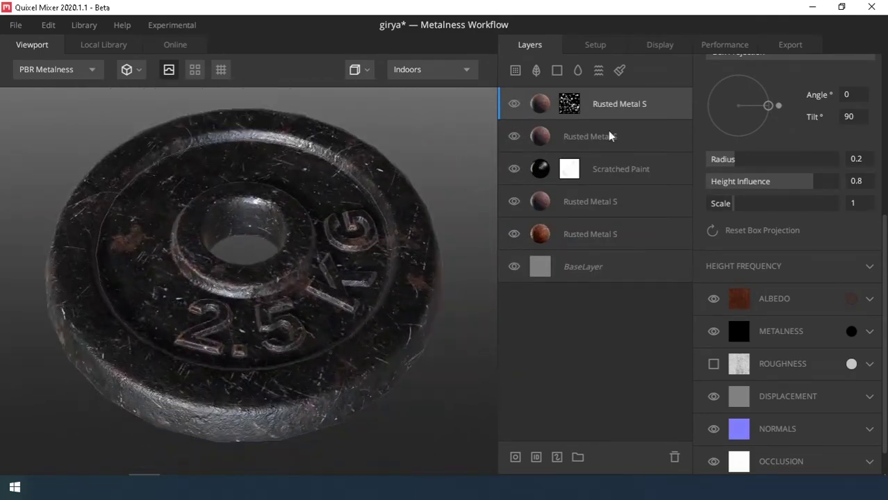
Save the girya project and open the texture export settings.
{"action": "left_click", "coordinate": [15, 25]}
{"action": "left_click", "coordinate": [31, 103]}
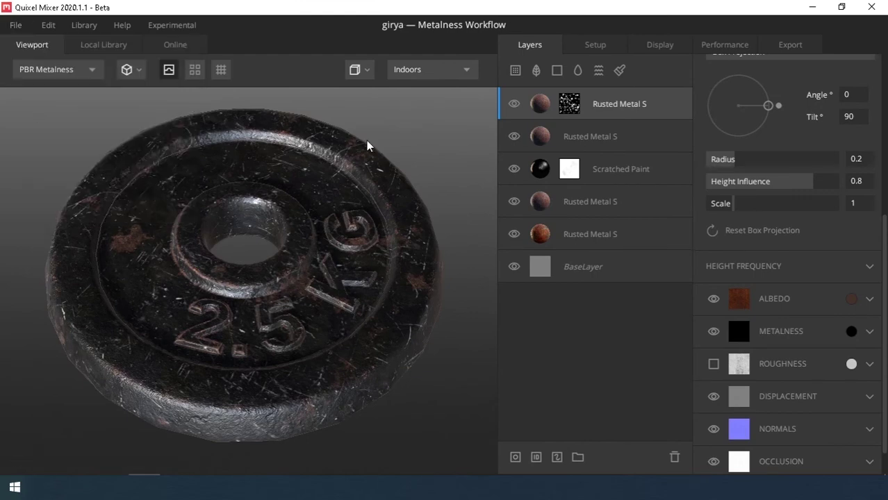
{"action": "left_click", "coordinate": [788, 45]}
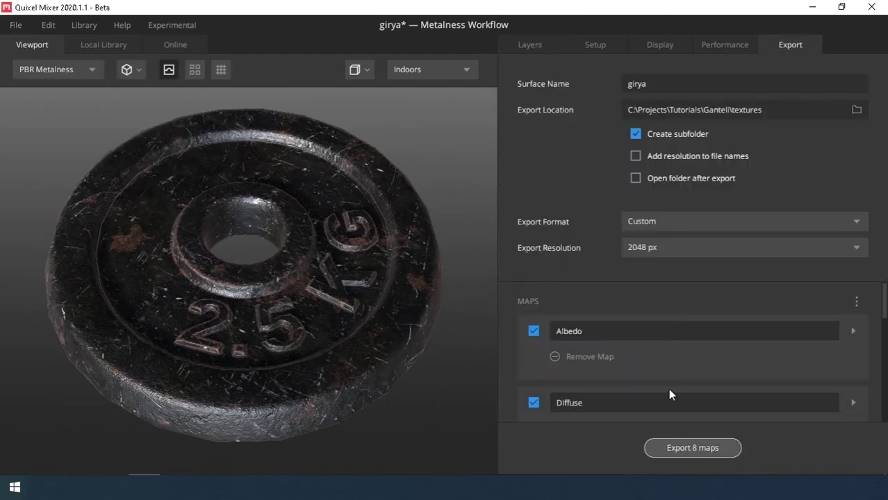